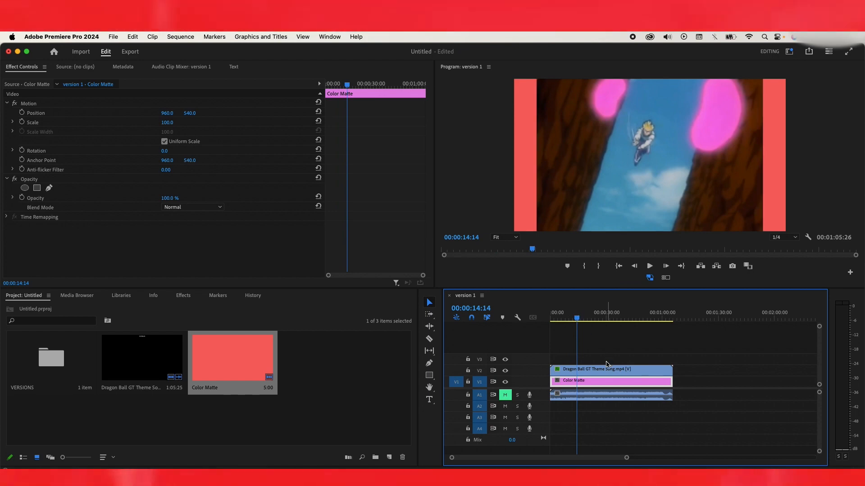
# Search the effects for "blur" and look through the available blur effects.
pyautogui.moveTo(586, 317)
pyautogui.mouseDown()
pyautogui.moveTo(642, 317)
pyautogui.moveTo(600, 319)
pyautogui.mouseUp()
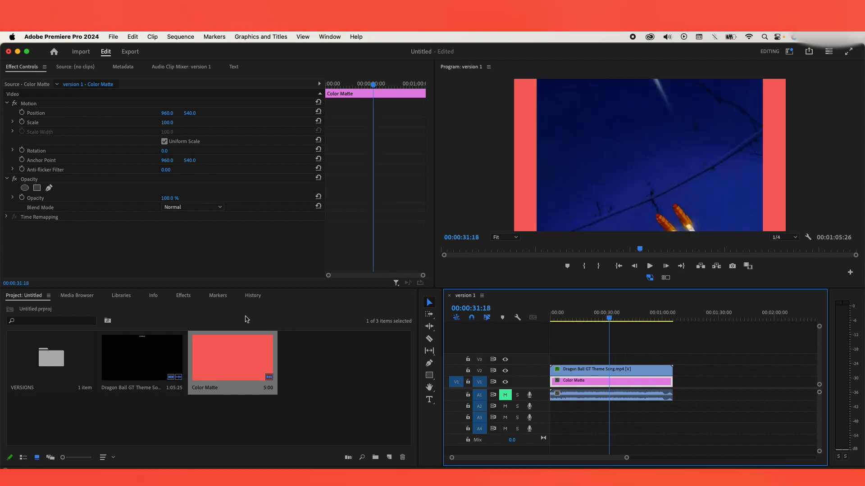
pyautogui.click(184, 295)
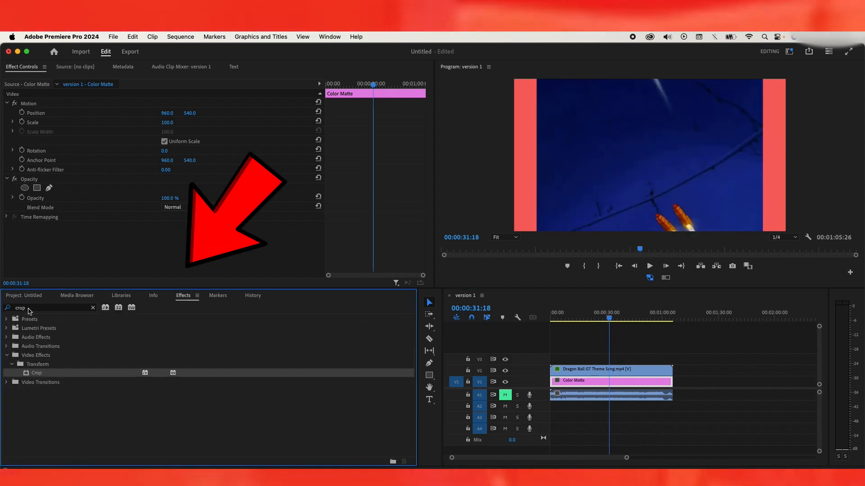
pyautogui.click(28, 309)
pyautogui.write('blur')
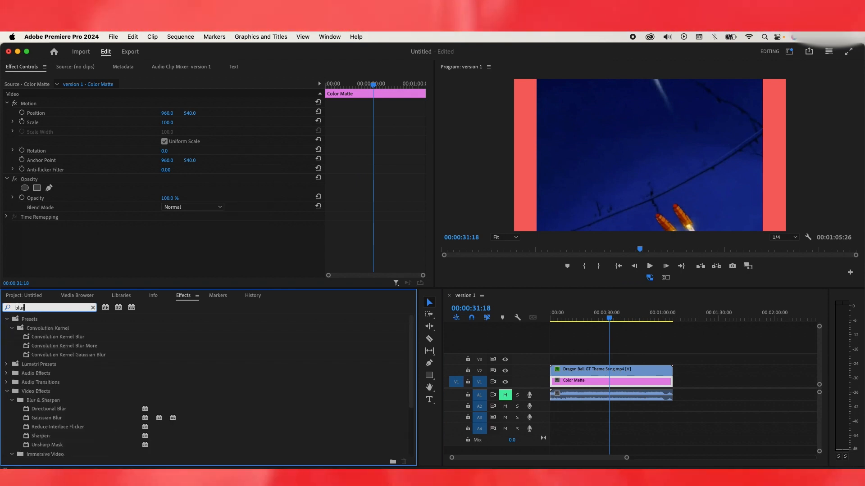
pyautogui.scroll(-3, 103, 382)
pyautogui.scroll(-1, 103, 382)
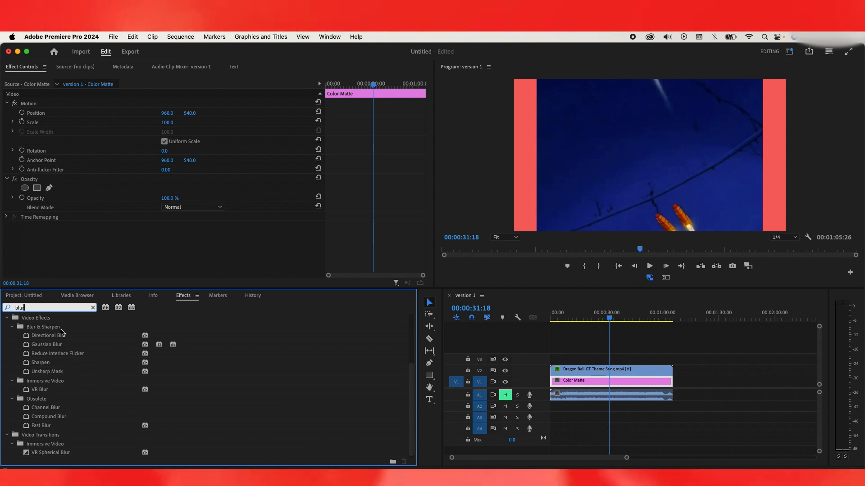
# Find Fast Blur by searching for "fast", apply it to the Dragon Ball GT clip on V2, and try out its Blurriness.
pyautogui.write('fast')
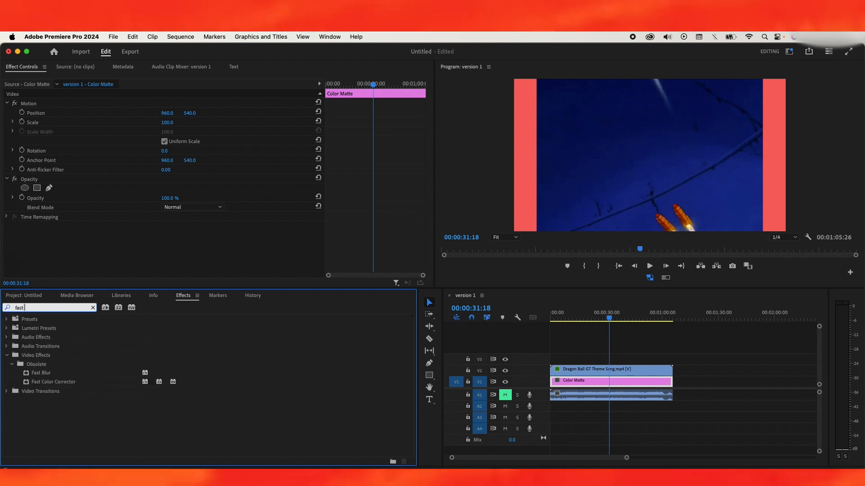
pyautogui.press('BackSpace')
pyautogui.press('BackSpace')
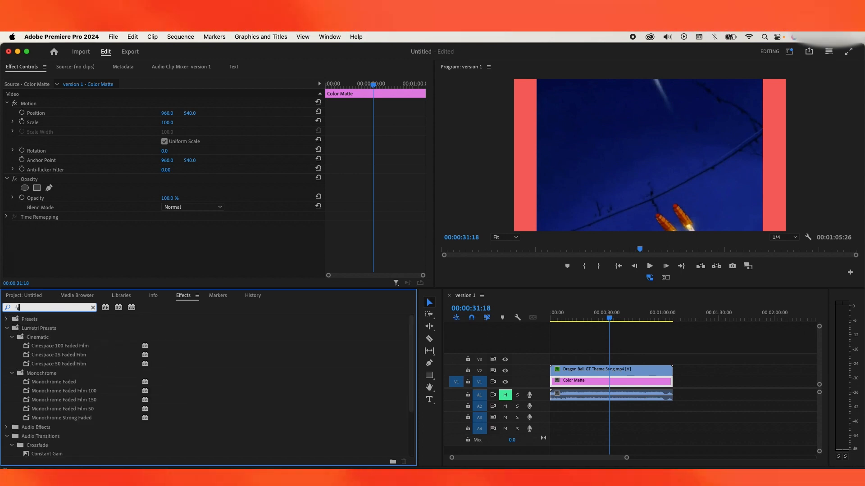
pyautogui.write('st')
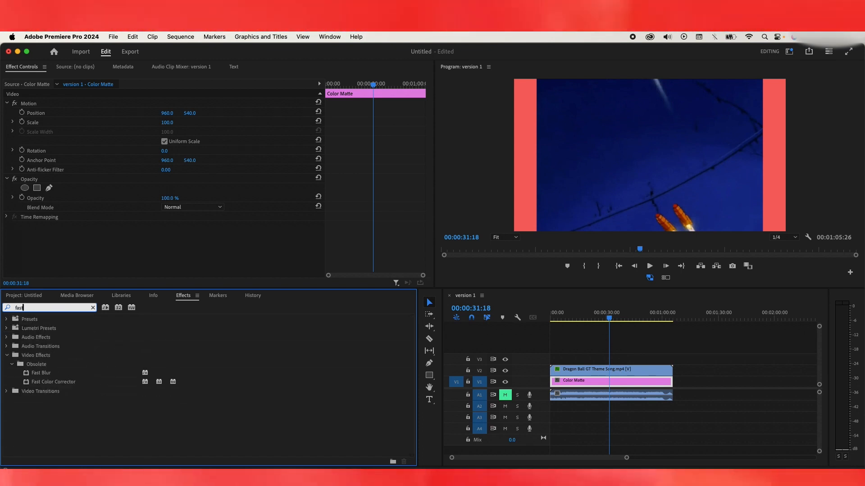
pyautogui.click(639, 369)
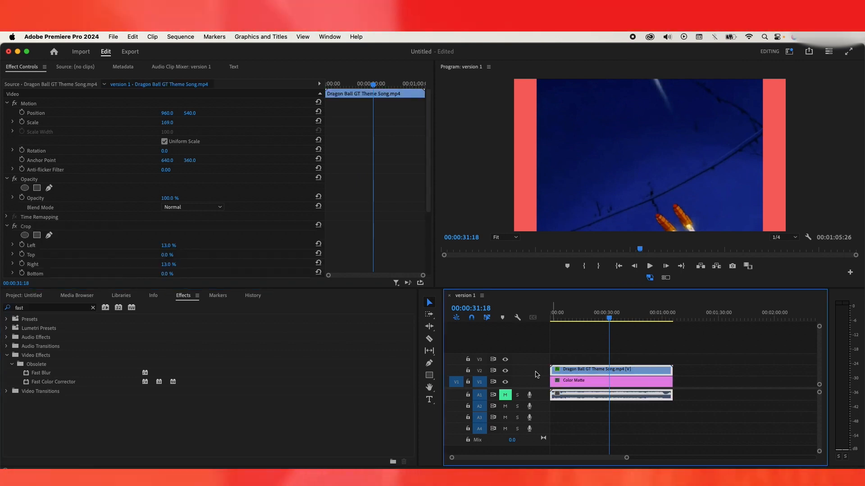
pyautogui.click(67, 373)
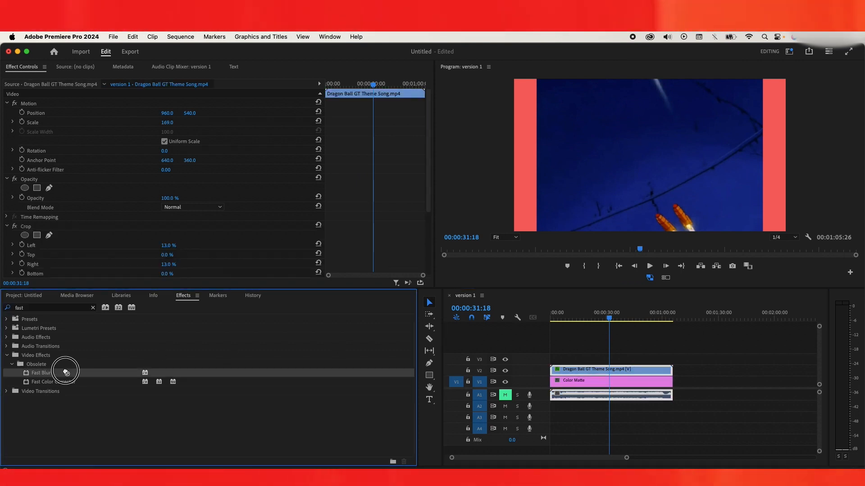
pyautogui.moveTo(607, 347); pyautogui.dragTo(604, 368)
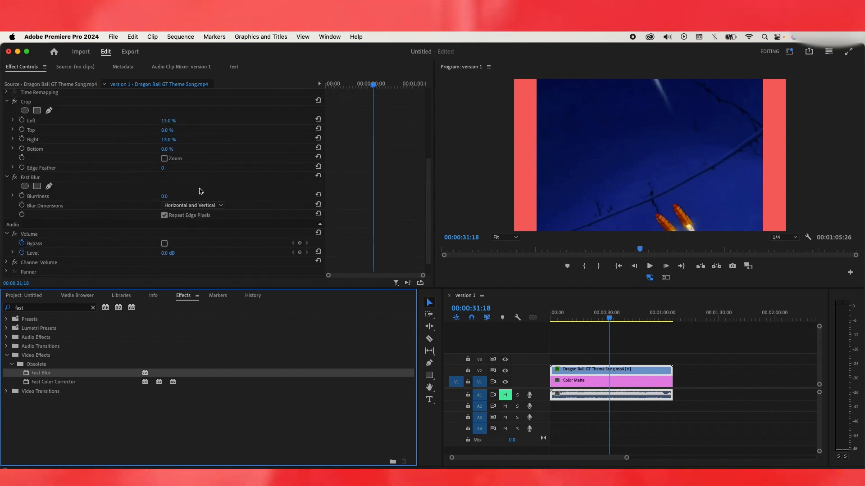
pyautogui.scroll(2, 77, 204)
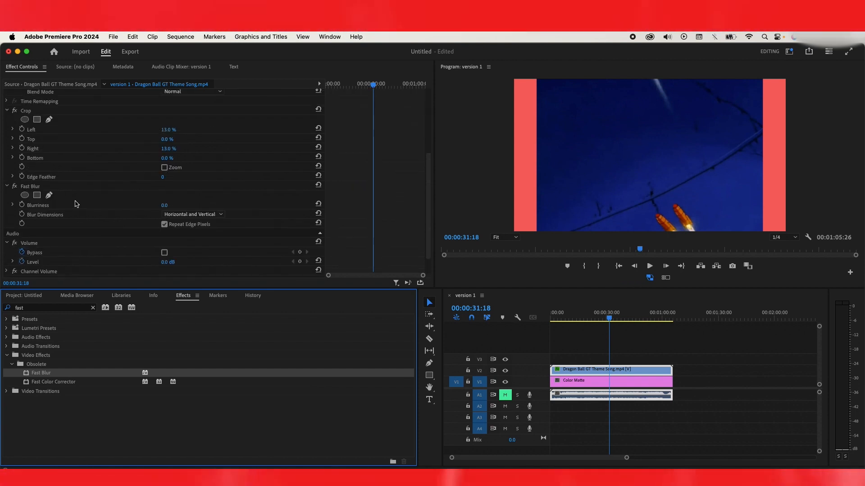
pyautogui.click(43, 187)
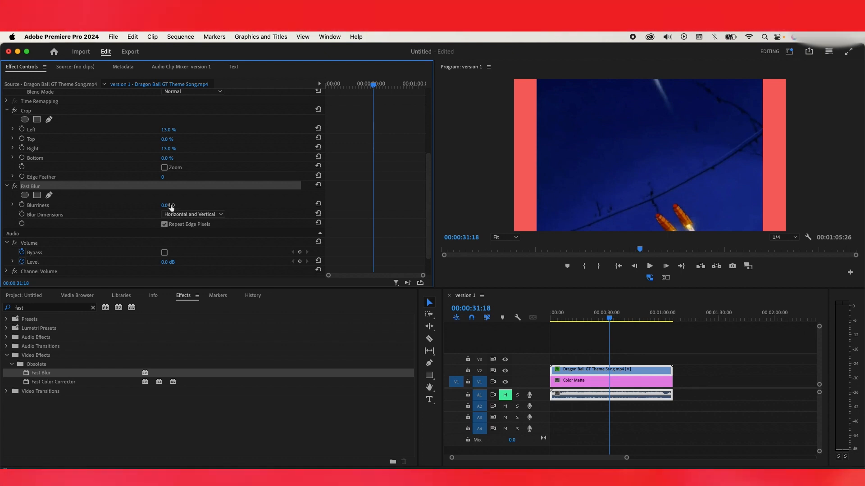
pyautogui.moveTo(164, 205); pyautogui.dragTo(184, 206)
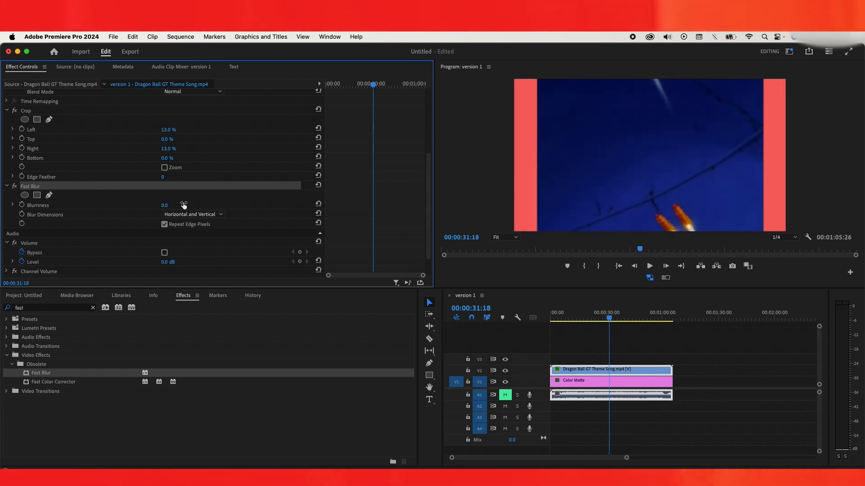
# Move the playhead to 00:00:44:11 and view that frame in the maximized program monitor.
pyautogui.click(625, 316)
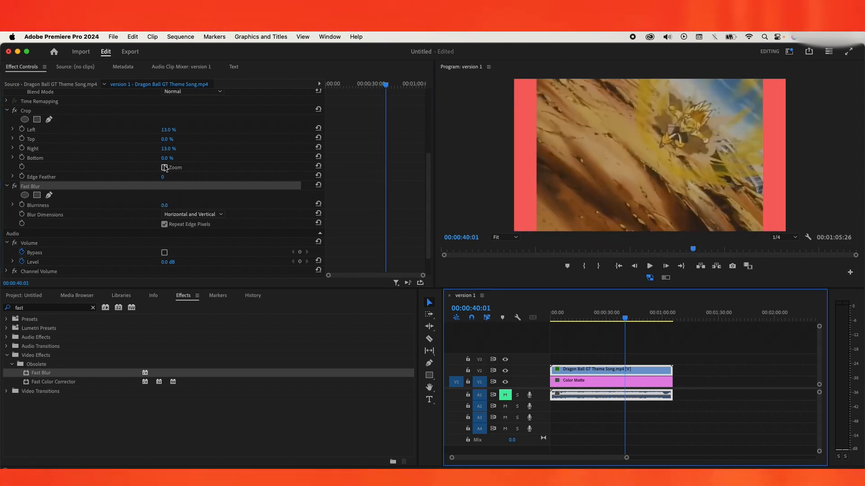
pyautogui.click(635, 310)
pyautogui.moveTo(636, 309); pyautogui.dragTo(632, 308)
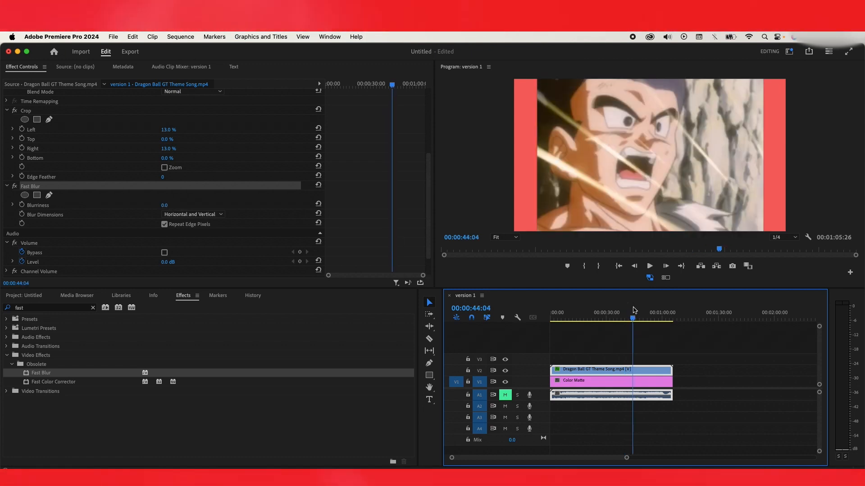
pyautogui.press('=')
pyautogui.press('=')
pyautogui.press('=')
pyautogui.moveTo(686, 309); pyautogui.dragTo(690, 311)
pyautogui.press('\\')
pyautogui.press('`')
pyautogui.press('`')
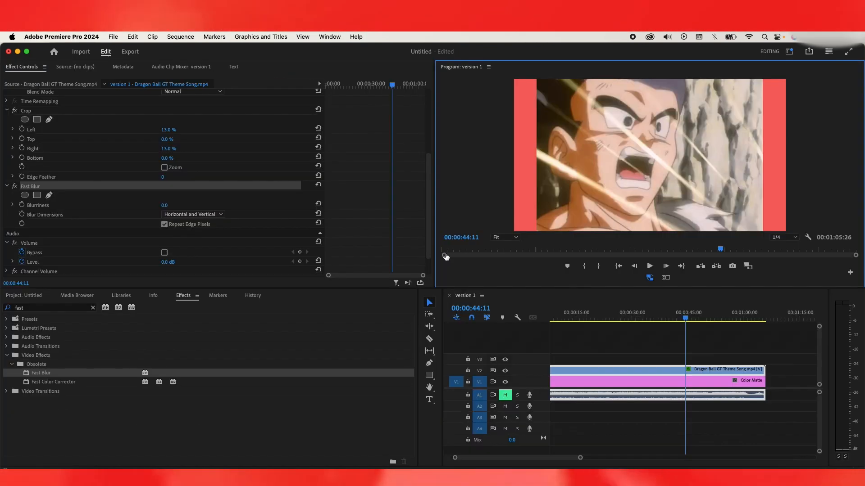
# Set Fast Blur's Blurriness to 19.0 on the Dragon Ball GT clip and preview the frame enlarged.
pyautogui.moveTo(166, 206)
pyautogui.mouseDown()
pyautogui.moveTo(229, 205)
pyautogui.moveTo(175, 206)
pyautogui.mouseUp()
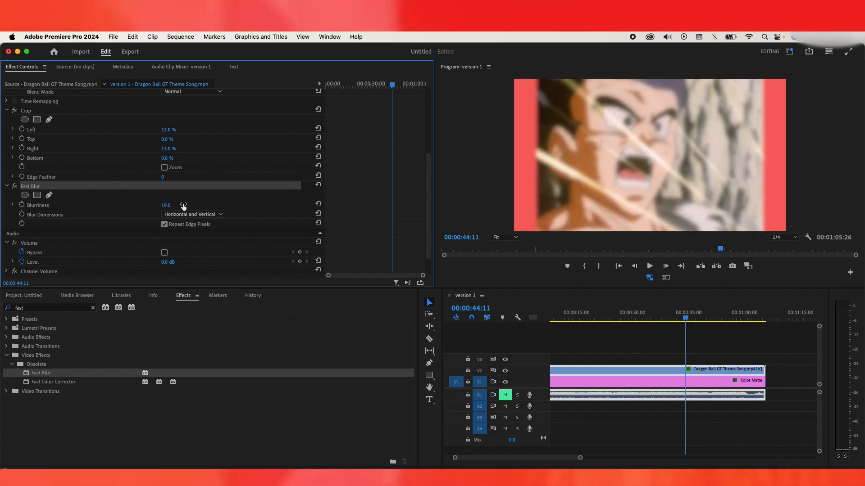
pyautogui.press('`')
pyautogui.press('`')
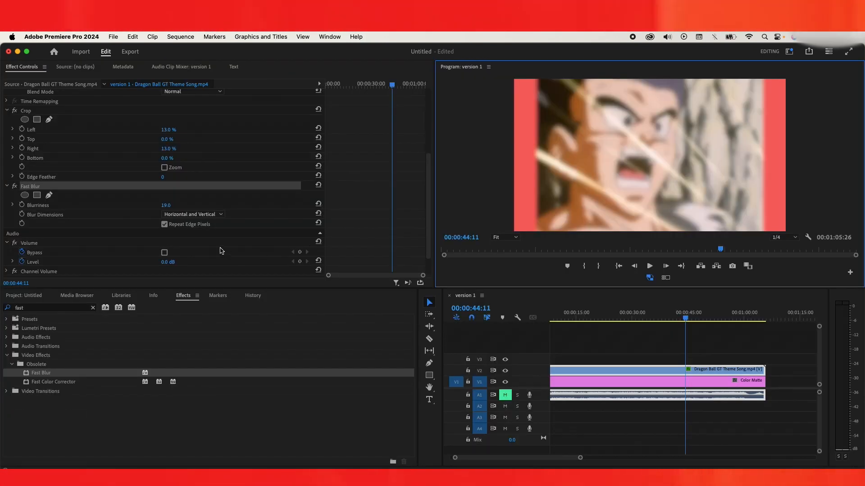
# Replace Fast Blur on the Dragon Ball GT clip with Gaussian Blur, searching the effects for "gaus".
pyautogui.click(44, 191)
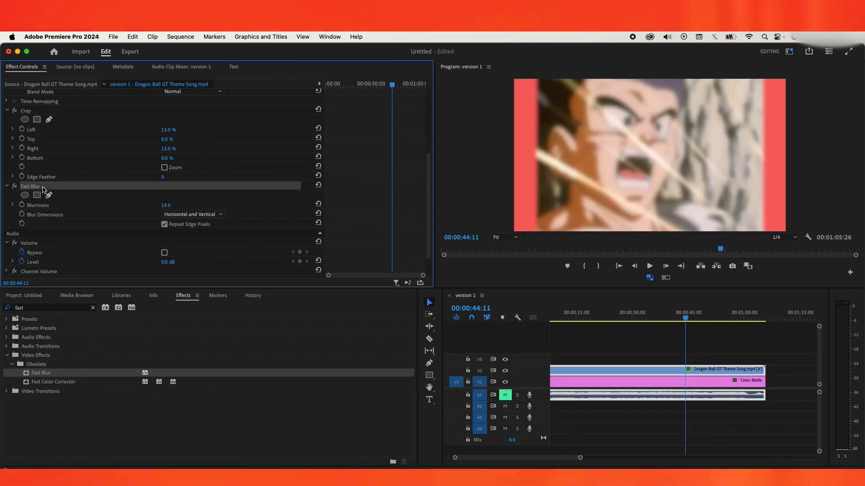
pyautogui.press('Delete')
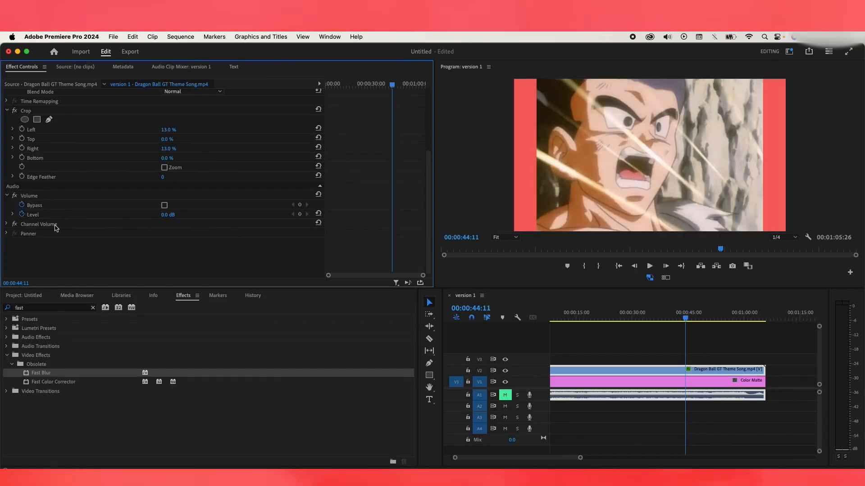
pyautogui.click(47, 309)
pyautogui.write('gaus')
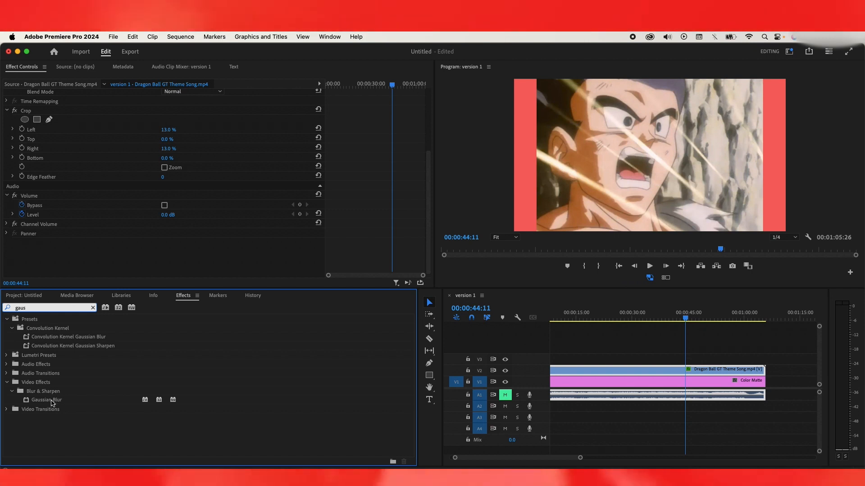
pyautogui.moveTo(46, 402); pyautogui.dragTo(593, 372)
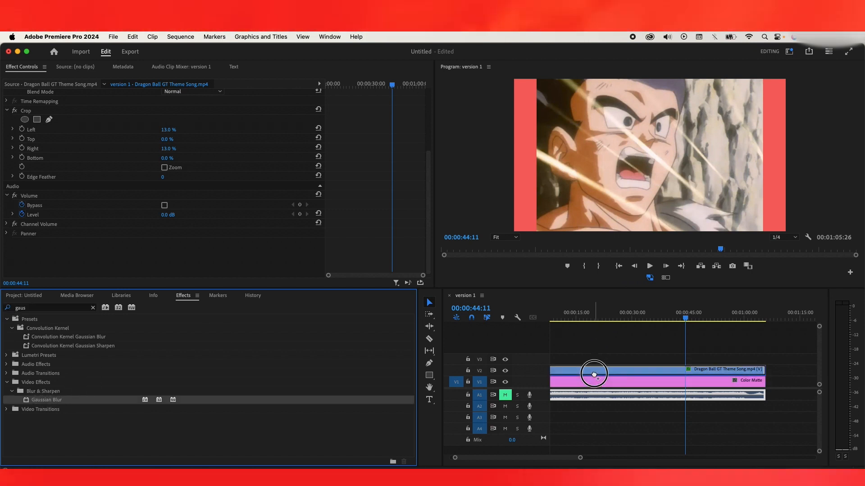
pyautogui.scroll(-2, 373, 192)
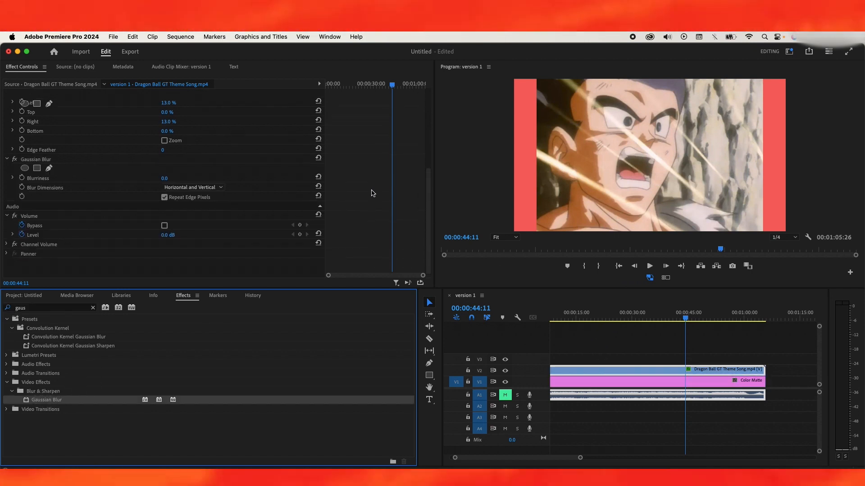
# Try Gaussian Blur's Blurriness at values up to about 89 and return it to 0.0.
pyautogui.click(172, 179)
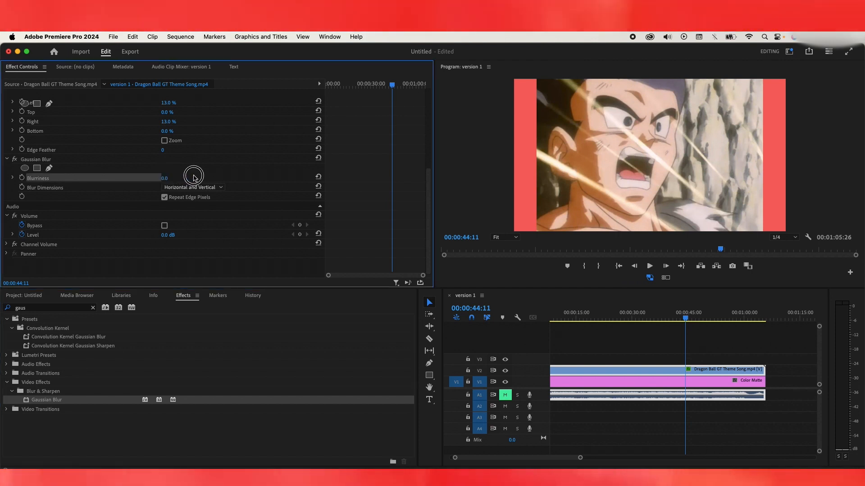
pyautogui.moveTo(172, 179); pyautogui.dragTo(195, 179)
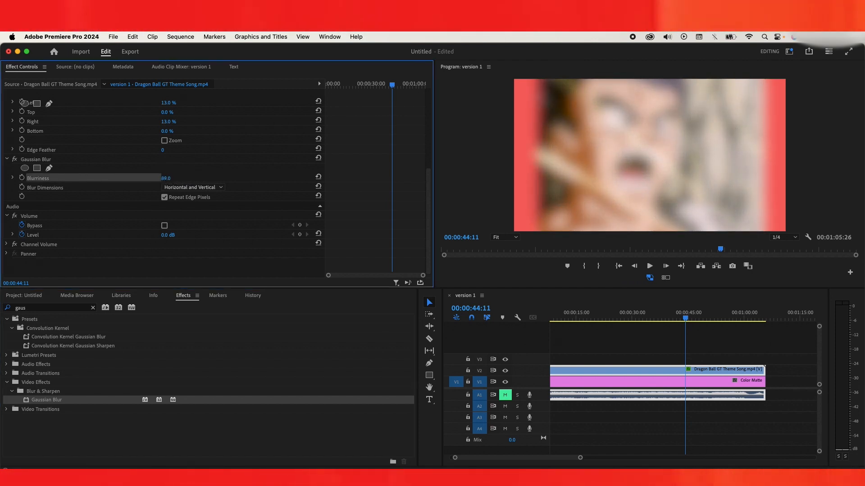
pyautogui.moveTo(211, 180); pyautogui.dragTo(171, 180)
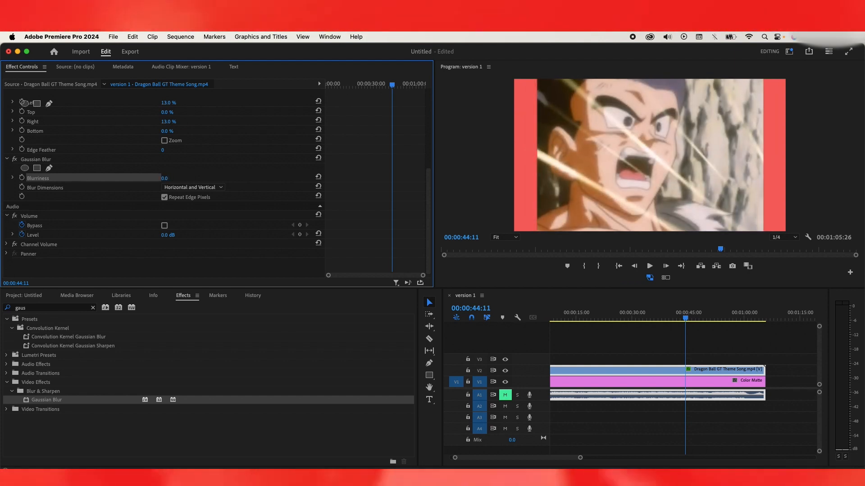
# Move the playhead to 00:00:15:27 and inspect that frame in the maximized program monitor.
pyautogui.click(641, 337)
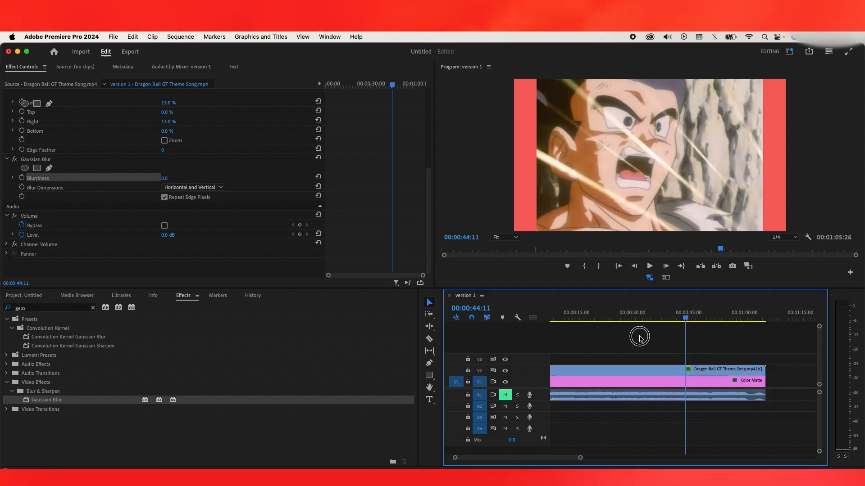
pyautogui.press('-')
pyautogui.press('-')
pyautogui.moveTo(591, 314); pyautogui.dragTo(565, 309)
pyautogui.press('=')
pyautogui.press('=')
pyautogui.press('=')
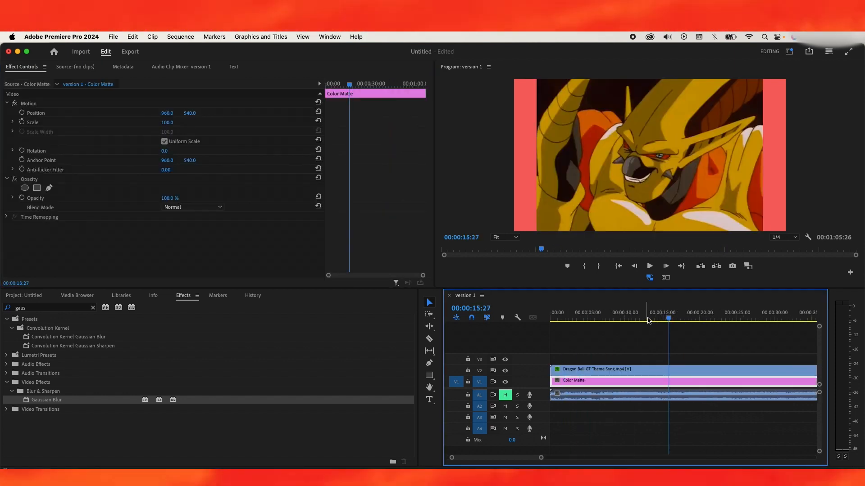
pyautogui.press('-')
pyautogui.press('-')
pyautogui.press('=')
pyautogui.press('=')
pyautogui.press('`')
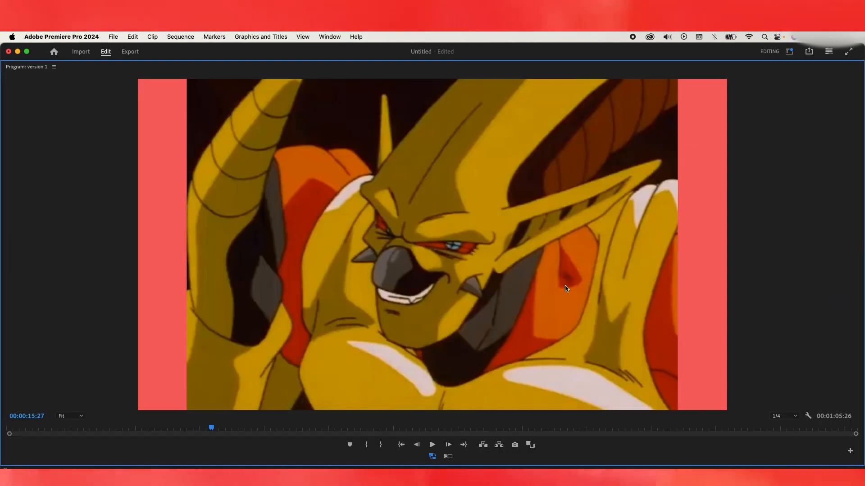
pyautogui.press('`')
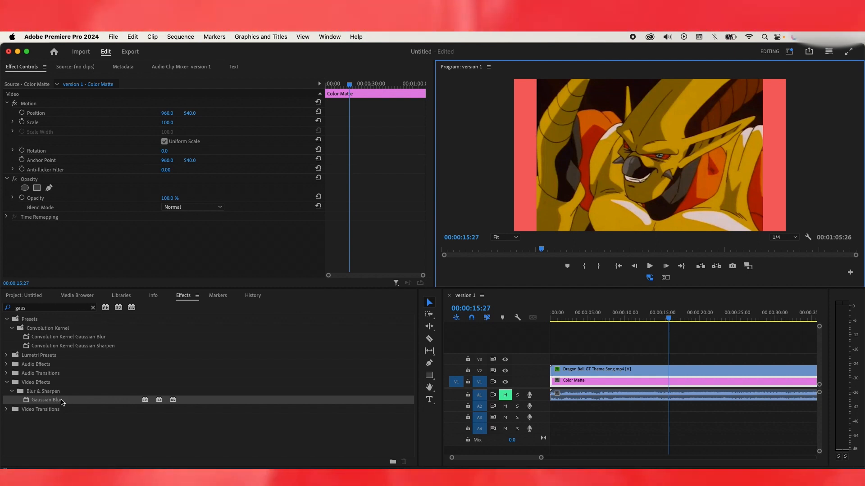
# Add a second Gaussian Blur effect to the Dragon Ball GT clip on V2.
pyautogui.moveTo(64, 402); pyautogui.dragTo(658, 370)
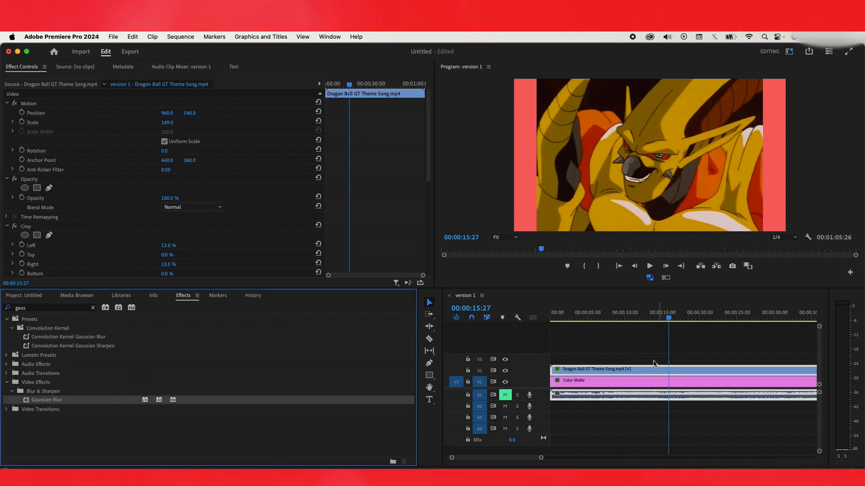
pyautogui.scroll(-5, 385, 227)
pyautogui.scroll(1, 386, 228)
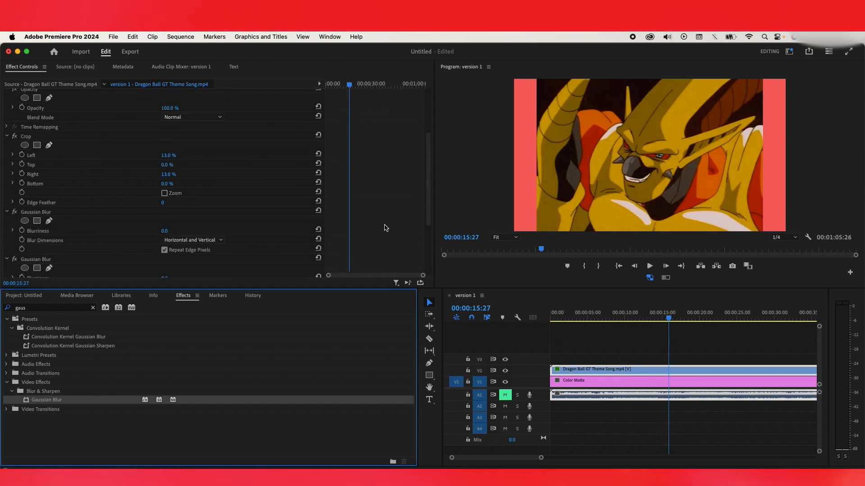
# Collapse the Crop settings and delete the first of the two Gaussian Blur effects from the Dragon Ball GT clip.
pyautogui.click(7, 136)
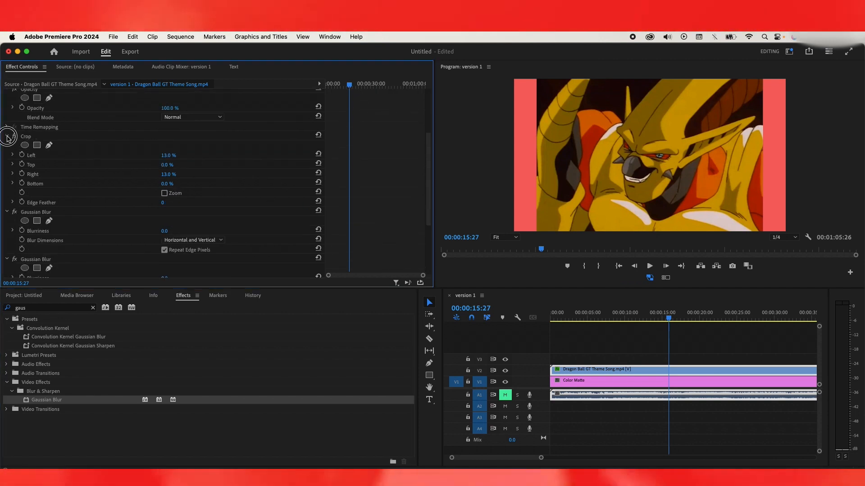
pyautogui.click(67, 193)
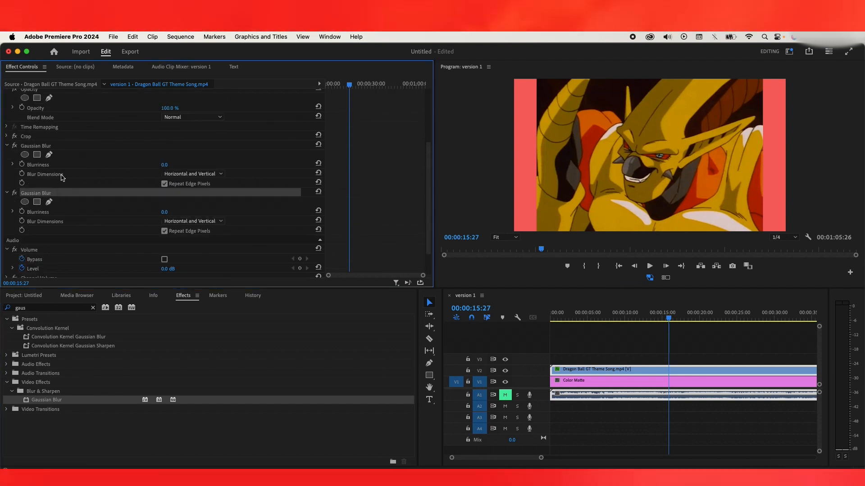
pyautogui.click(66, 146)
pyautogui.press('\\')
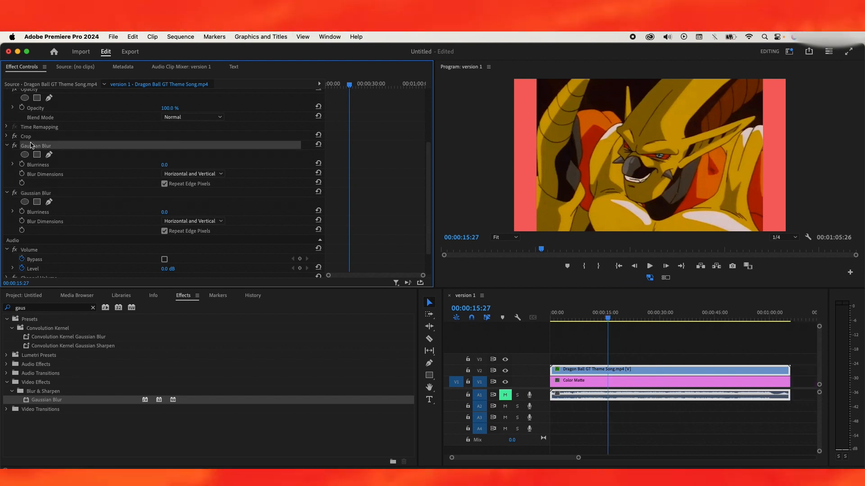
pyautogui.press('Delete')
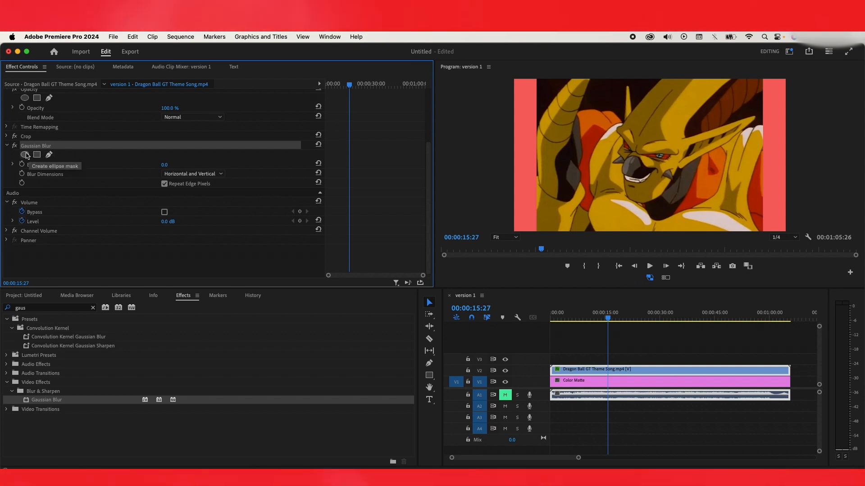
# Add an ellipse mask to the Gaussian Blur and enlarge it to fit around the yellow character's face.
pyautogui.click(27, 156)
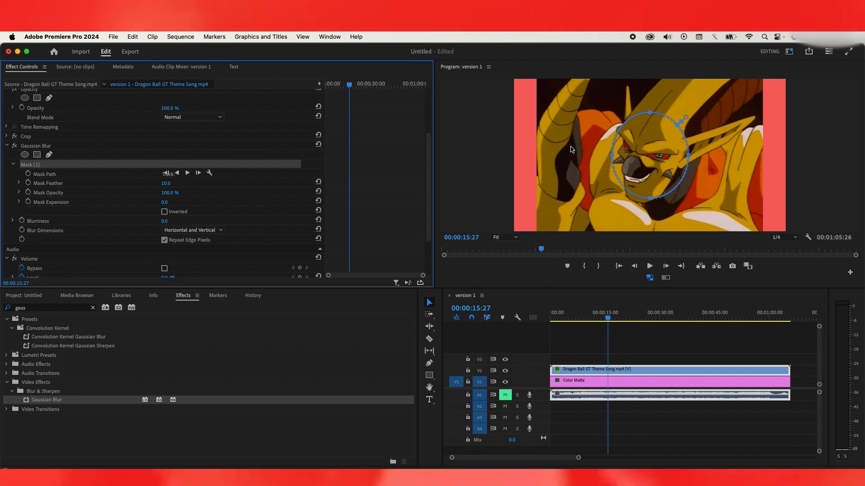
pyautogui.press('`')
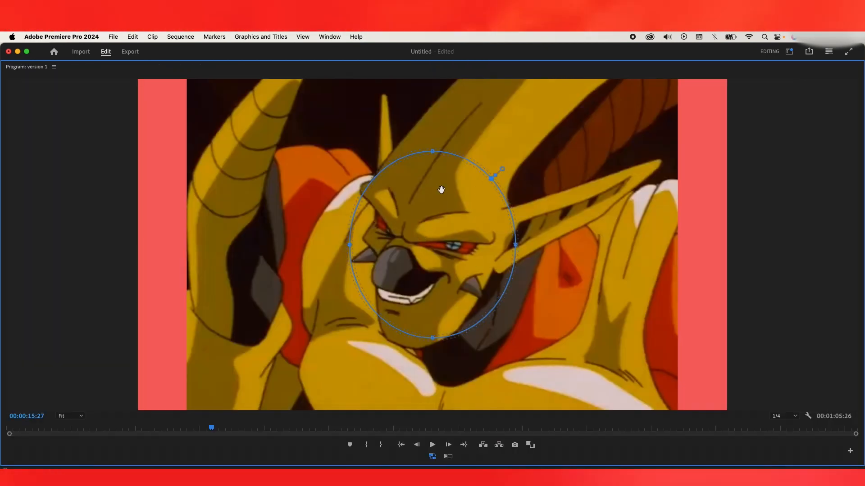
pyautogui.press('`')
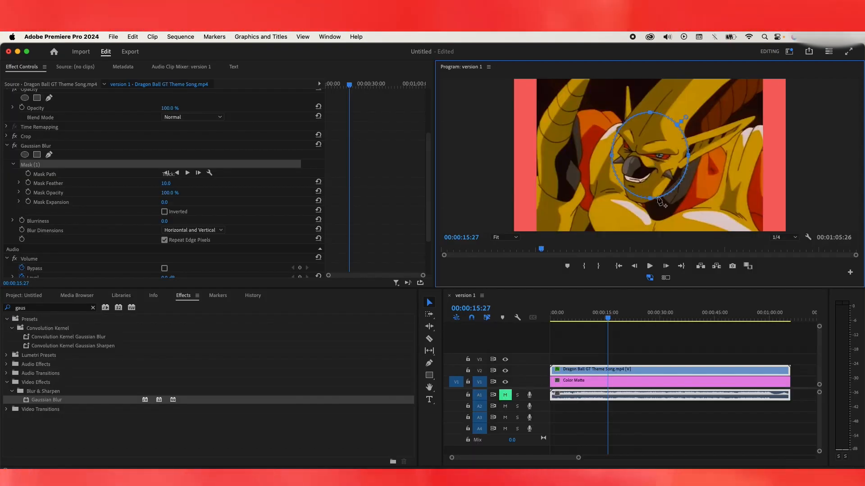
pyautogui.moveTo(652, 215); pyautogui.dragTo(652, 210)
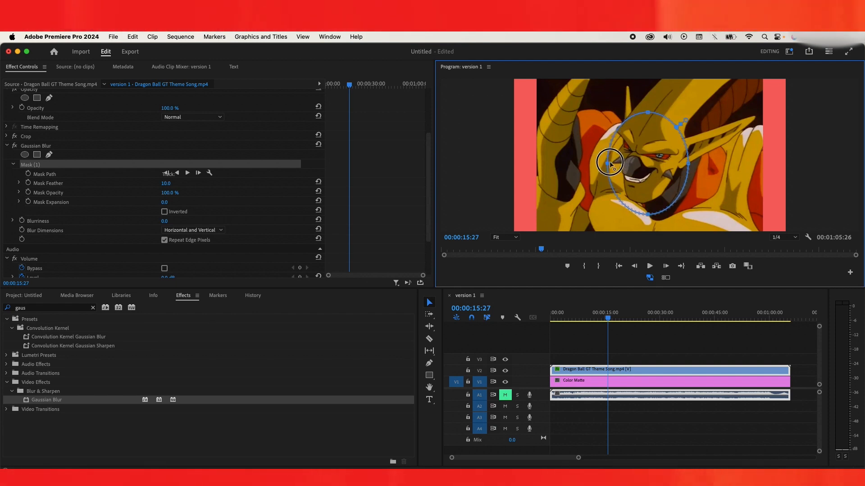
pyautogui.moveTo(609, 164); pyautogui.dragTo(607, 162)
pyautogui.moveTo(695, 164); pyautogui.dragTo(660, 157)
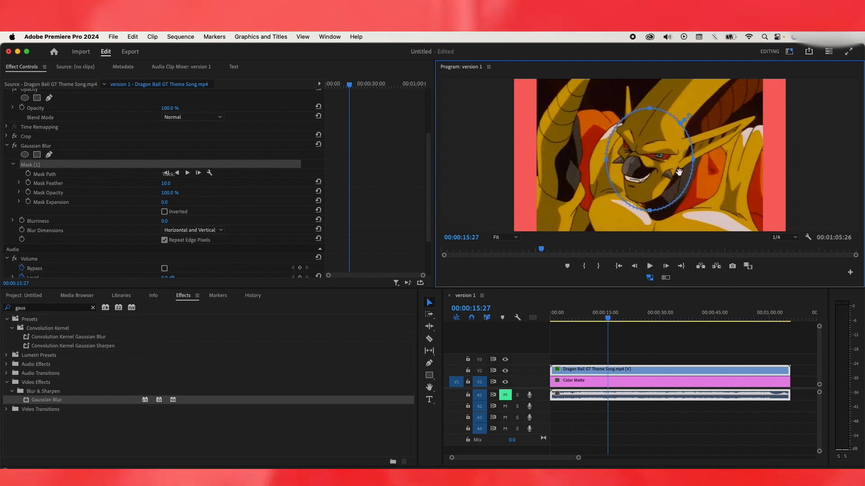
pyautogui.press('`')
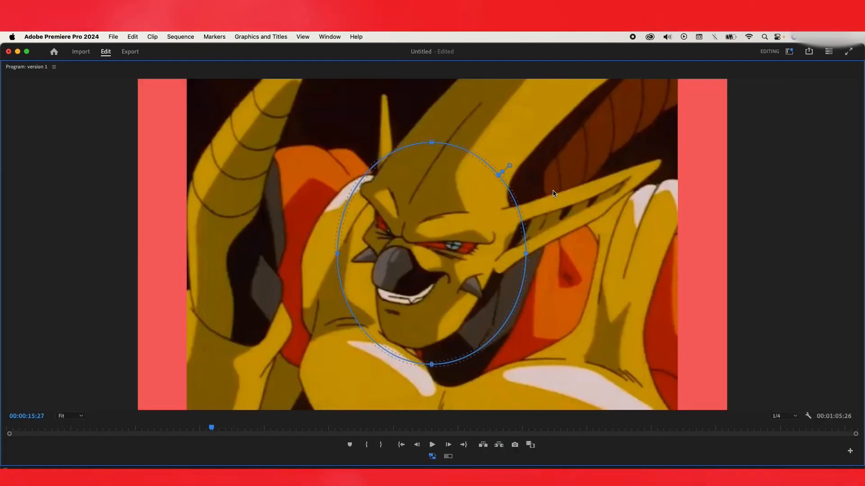
pyautogui.press('`')
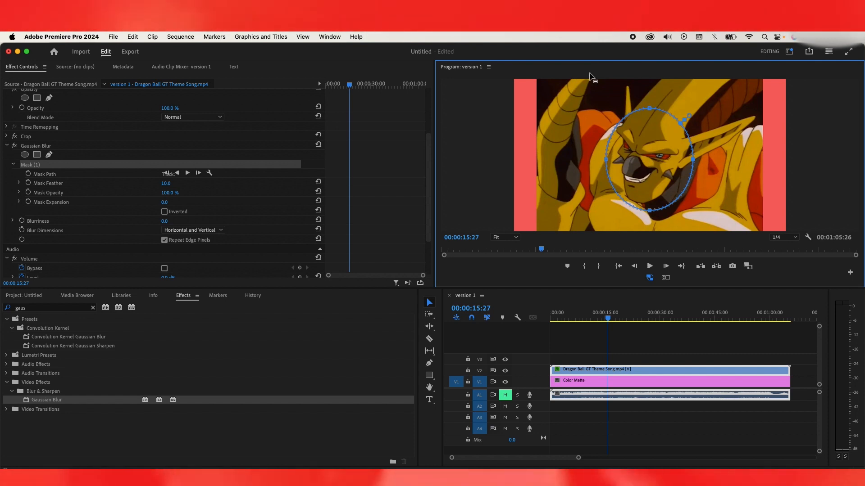
# Shift the ellipse mask slightly over the face and set the Gaussian Blur's Blurriness to 136.0.
pyautogui.moveTo(669, 161)
pyautogui.mouseDown()
pyautogui.moveTo(661, 162)
pyautogui.moveTo(718, 153)
pyautogui.moveTo(663, 159)
pyautogui.mouseUp()
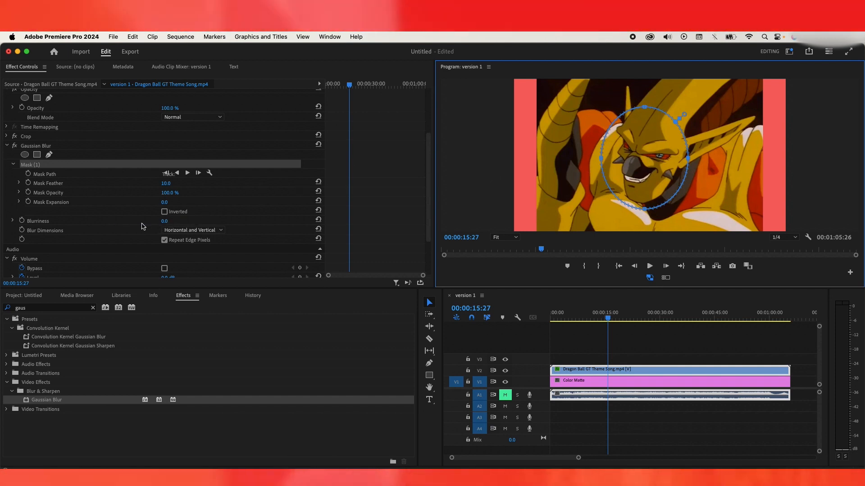
pyautogui.moveTo(165, 222); pyautogui.dragTo(197, 222)
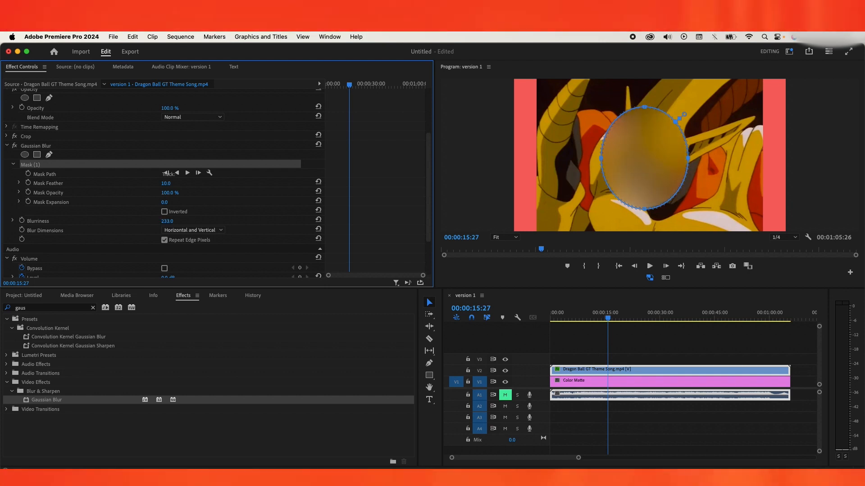
pyautogui.moveTo(256, 222); pyautogui.dragTo(227, 222)
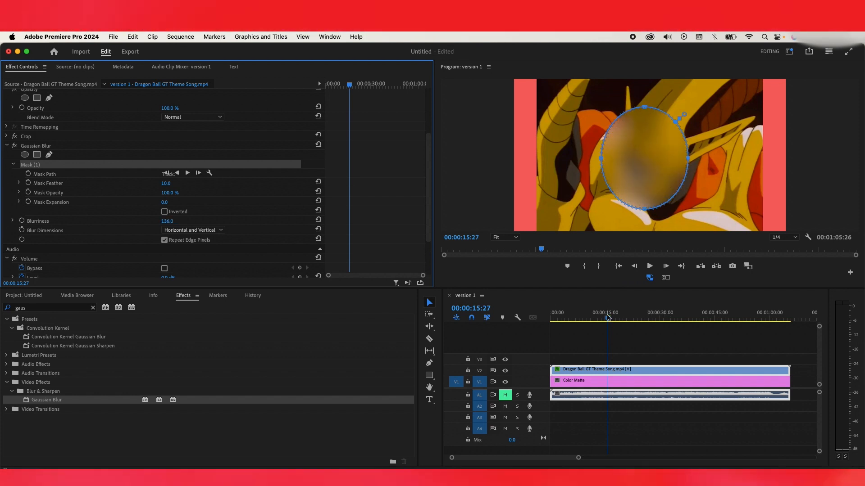
# Zoom into the timeline around the masked frame and split the Dragon Ball GT clip at 00:00:15:24.
pyautogui.moveTo(606, 314); pyautogui.dragTo(607, 316)
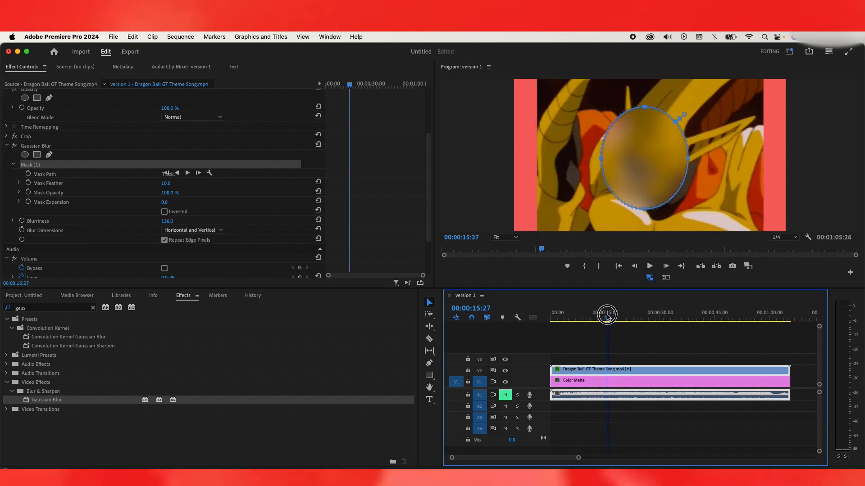
pyautogui.press('=')
pyautogui.press('=')
pyautogui.press('=')
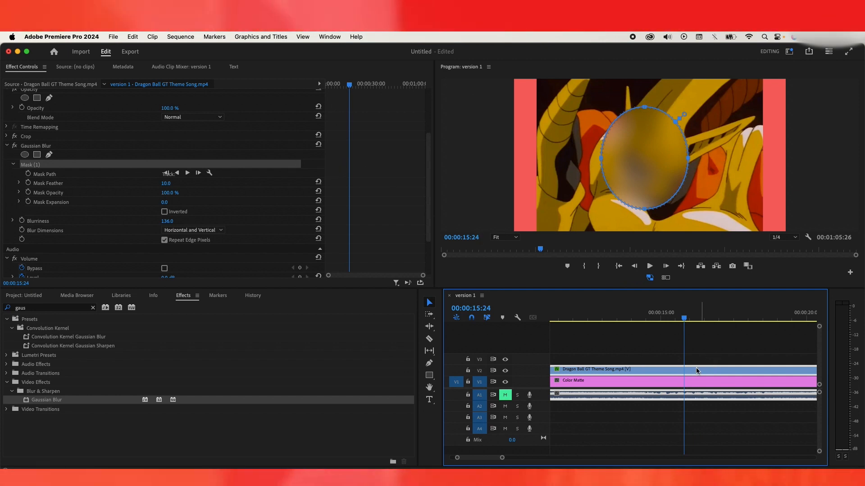
pyautogui.press('super+k')
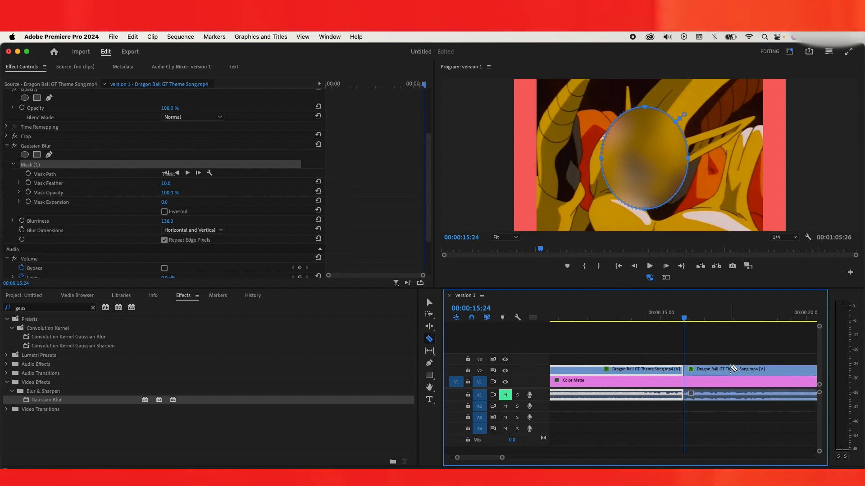
# Split the Dragon Ball GT clip again at 00:00:16:04, where the next shot begins, and return to the Selection tool.
pyautogui.click(699, 317)
pyautogui.moveTo(699, 316); pyautogui.dragTo(723, 318)
pyautogui.press('=')
pyautogui.press('=')
pyautogui.press('=')
pyautogui.press('c')
pyautogui.click(722, 370)
pyautogui.press('v')
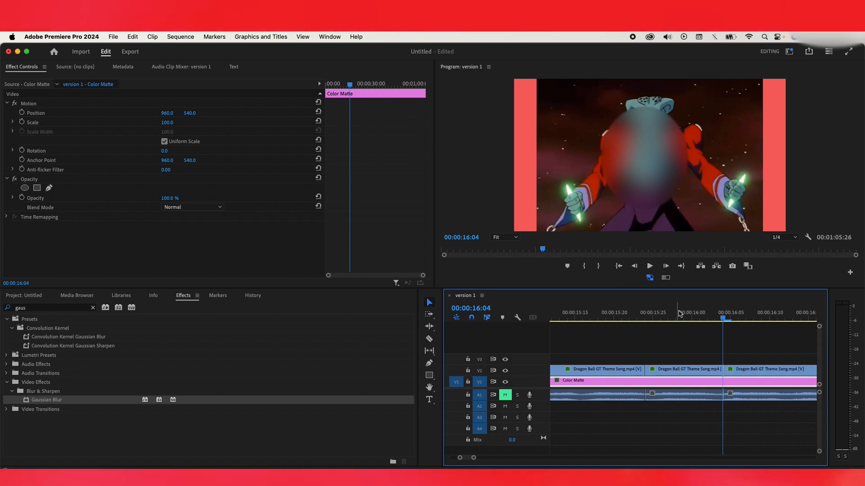
# Select the Dragon Ball GT segment after the second cut at 00:00:16:07 and turn off its Gaussian Blur.
pyautogui.click(679, 313)
pyautogui.press('-')
pyautogui.click(703, 312)
pyautogui.click(715, 319)
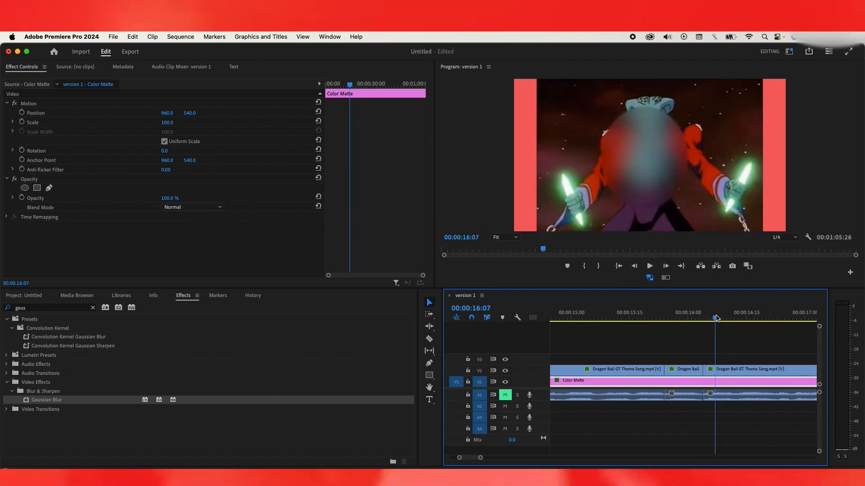
pyautogui.click(734, 368)
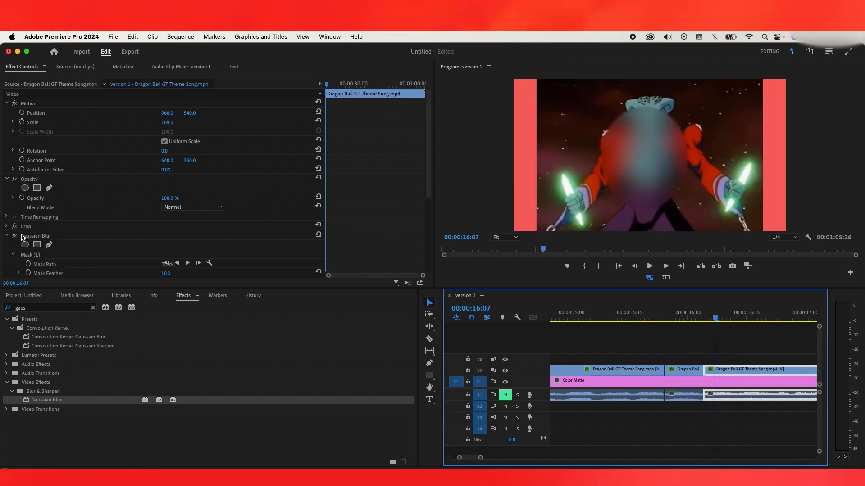
pyautogui.click(15, 236)
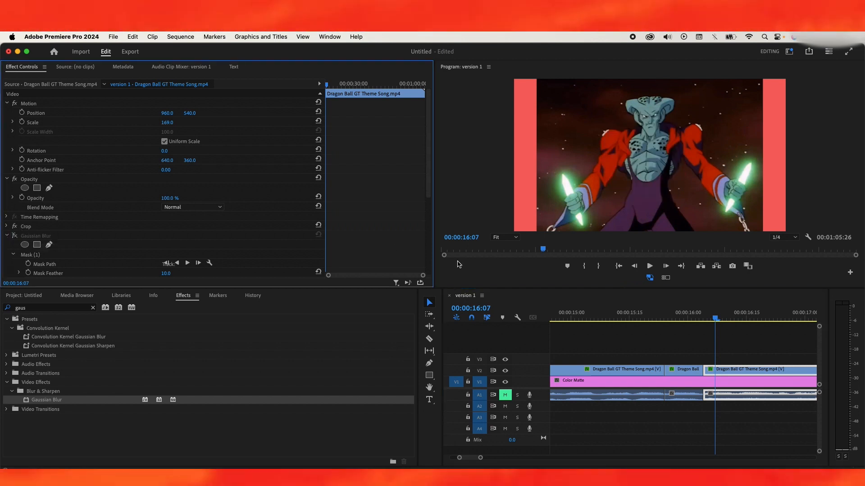
# Scrub across the cut at 00:00:16:04 to compare the blurred segment with the unblurred one.
pyautogui.moveTo(670, 309); pyautogui.dragTo(711, 317)
pyautogui.click(726, 371)
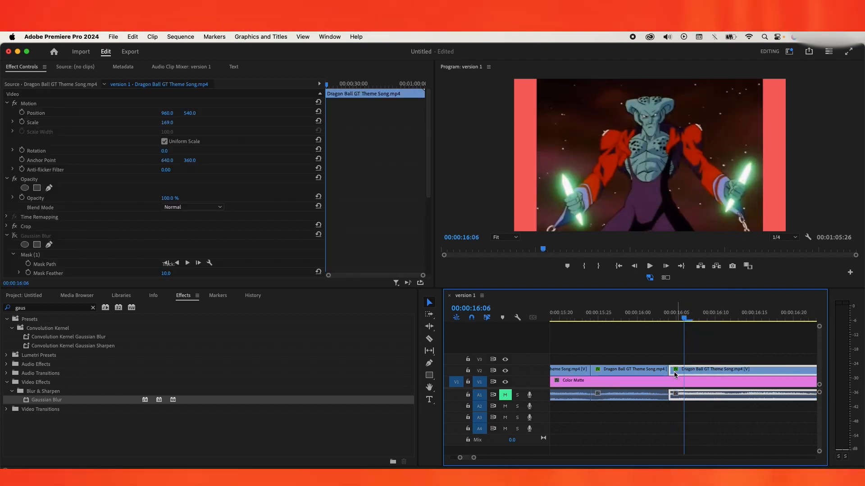
pyautogui.press('=')
pyautogui.scroll(-2, 381, 210)
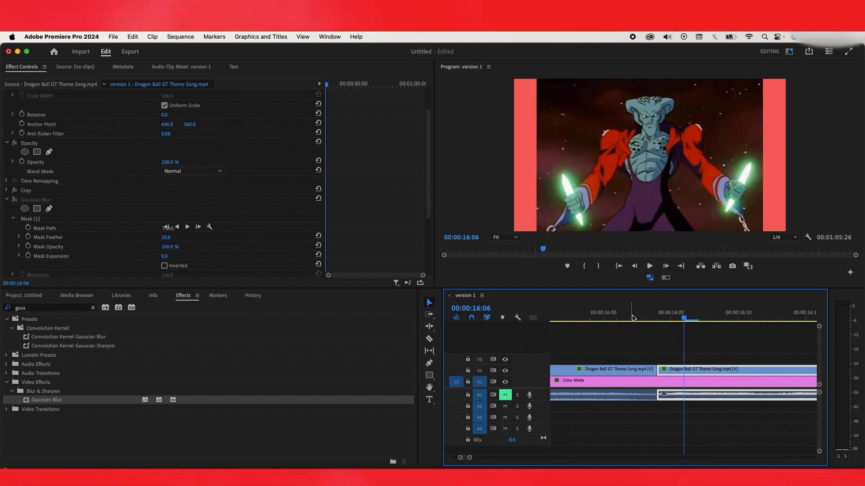
pyautogui.click(668, 321)
pyautogui.press('-')
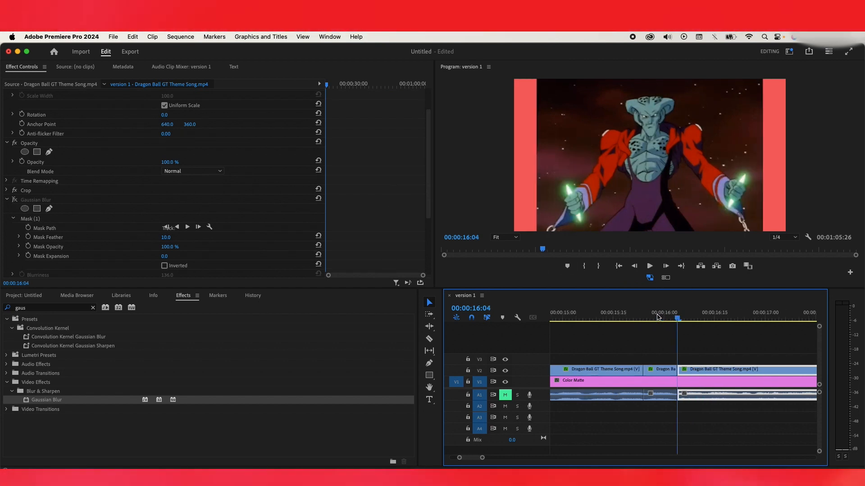
pyautogui.click(671, 317)
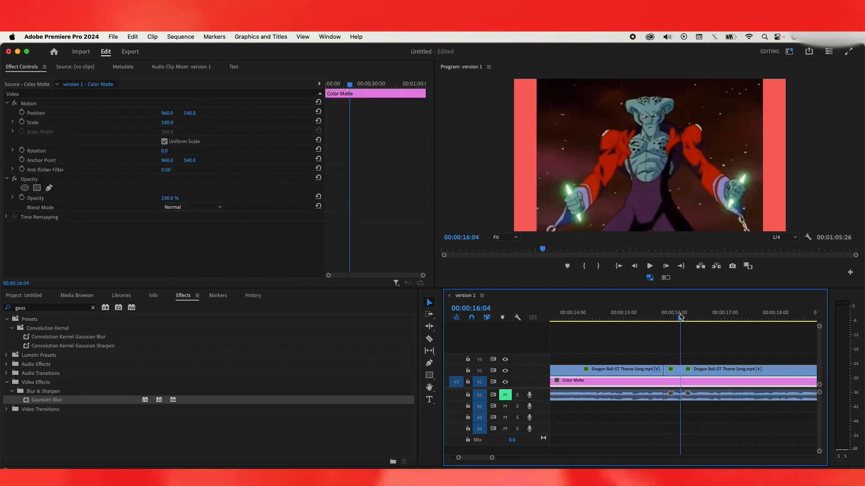
# Delete the Dragon Ball GT segments after the first cut, including their audio, keeping the Color Matte.
pyautogui.press('-')
pyautogui.press('-')
pyautogui.press('-')
pyautogui.press('-')
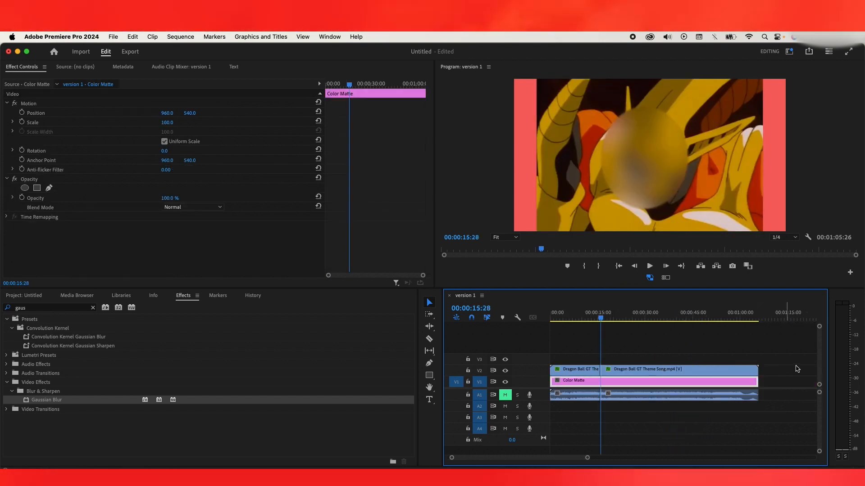
pyautogui.moveTo(792, 367); pyautogui.dragTo(602, 366)
pyautogui.press('Delete')
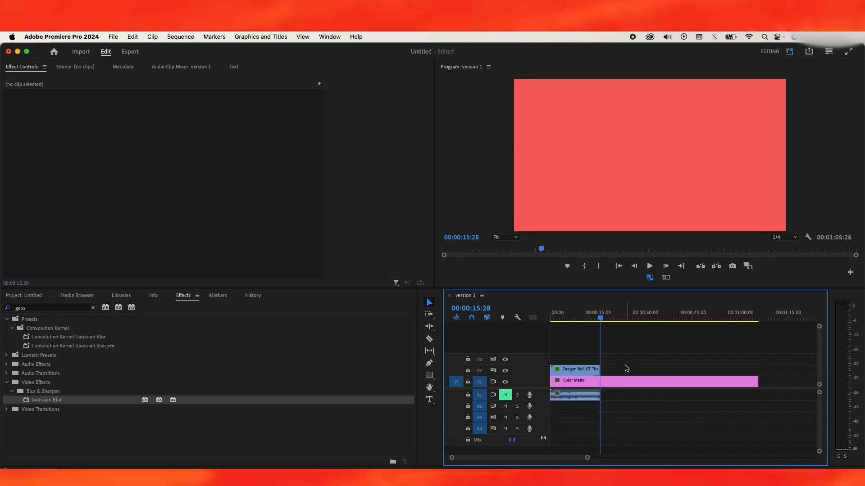
# Undo the segment deletion, the Gaussian Blur switch-off and both splits of the Dragon Ball GT clip.
pyautogui.click(606, 367)
pyautogui.press('super+z')
pyautogui.hscroll(3, 699, 370)
pyautogui.press('-')
pyautogui.press('-')
pyautogui.press('=')
pyautogui.press('=')
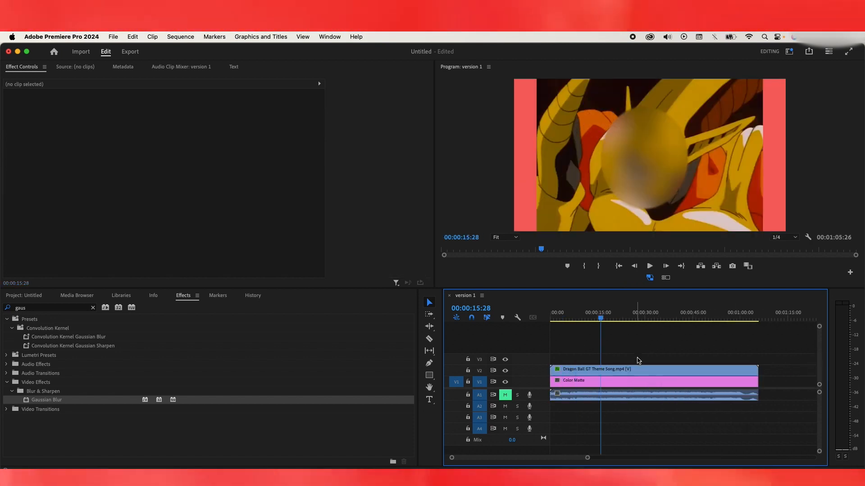
# Select the Dragon Ball GT clip and delete its masked Gaussian Blur effect.
pyautogui.click(638, 369)
pyautogui.scroll(-1, 383, 213)
pyautogui.scroll(-4, 383, 213)
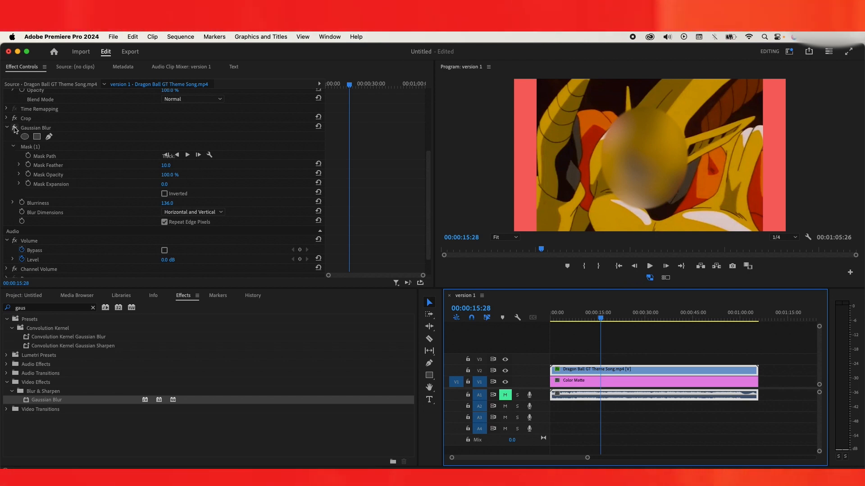
pyautogui.scroll(-1, 399, 230)
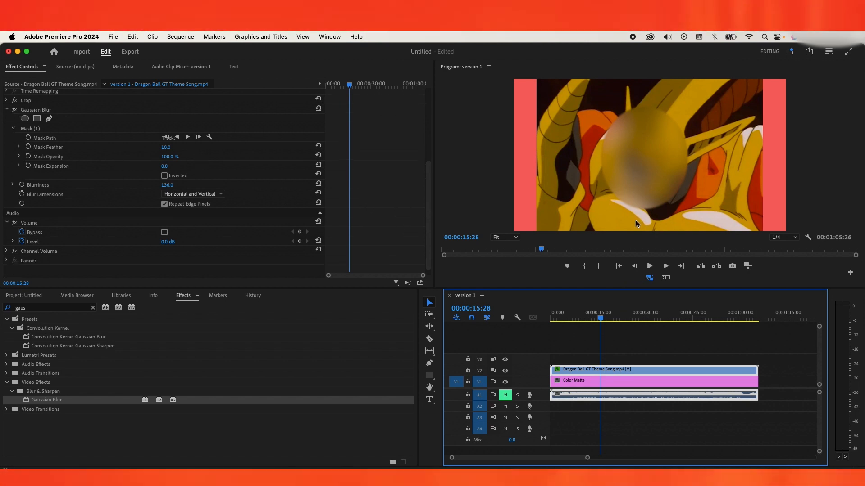
pyautogui.click(626, 347)
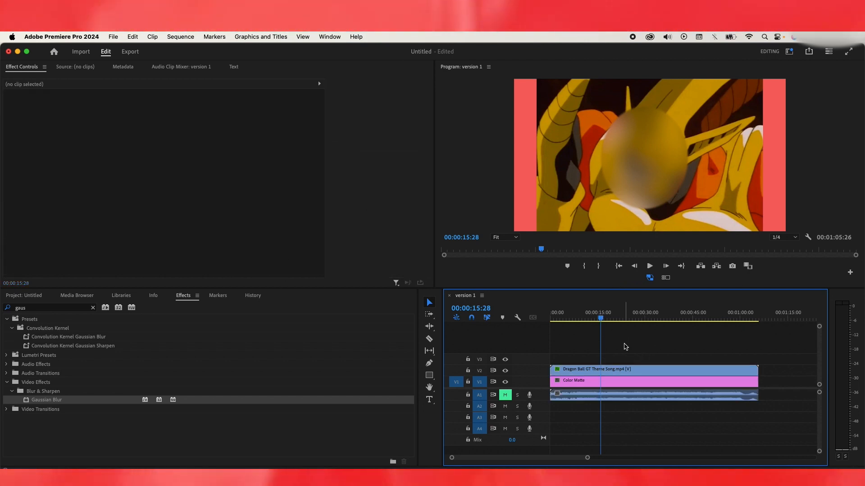
pyautogui.click(628, 368)
pyautogui.press('-')
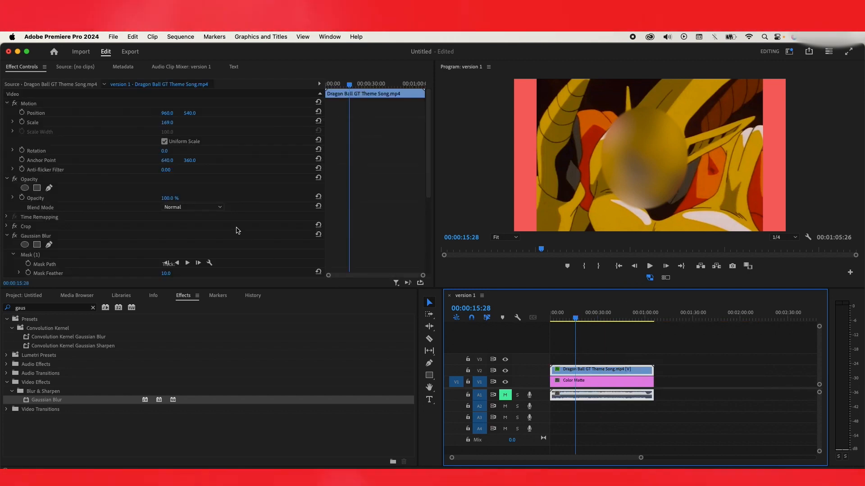
pyautogui.scroll(-3, 69, 226)
pyautogui.click(50, 182)
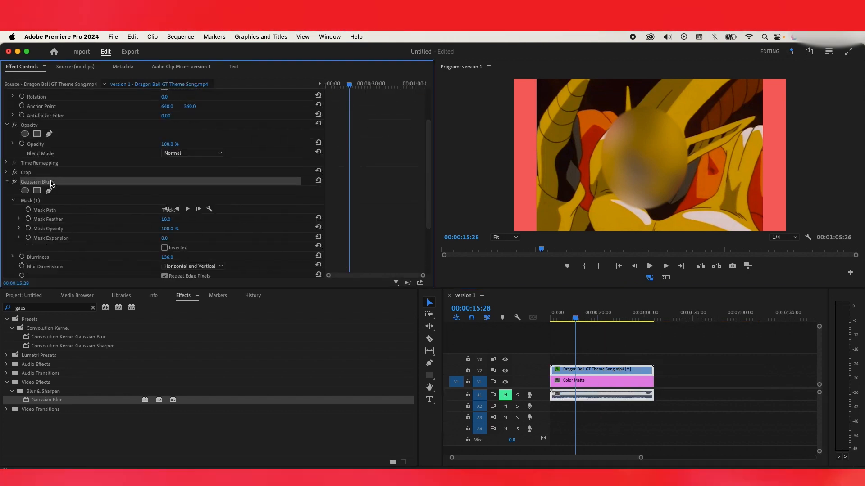
pyautogui.press('Delete')
# Move the Dragon Ball GT clip up to track V3 and unlink its video from its audio.
pyautogui.moveTo(608, 371); pyautogui.dragTo(609, 362)
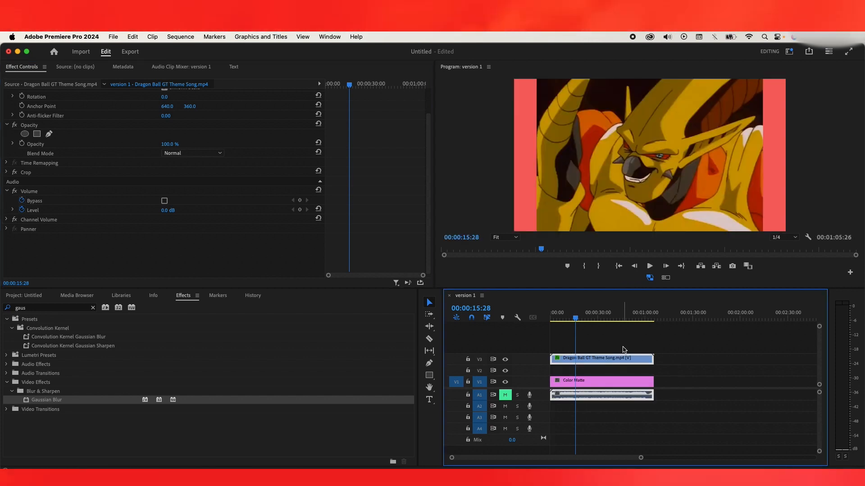
pyautogui.press('super+l')
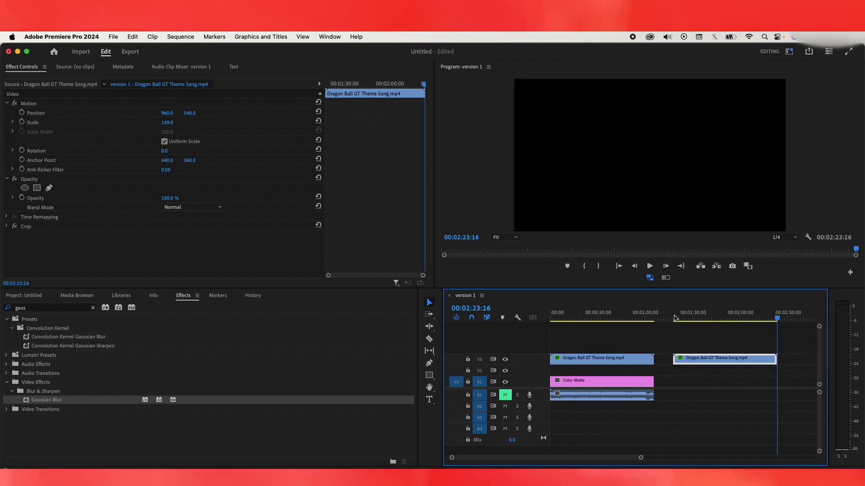
# Stack the two Dragon Ball GT clips on tracks V2 and V3, both beginning at the sequence start.
pyautogui.moveTo(699, 364); pyautogui.dragTo(595, 360)
pyautogui.press('=')
pyautogui.press('=')
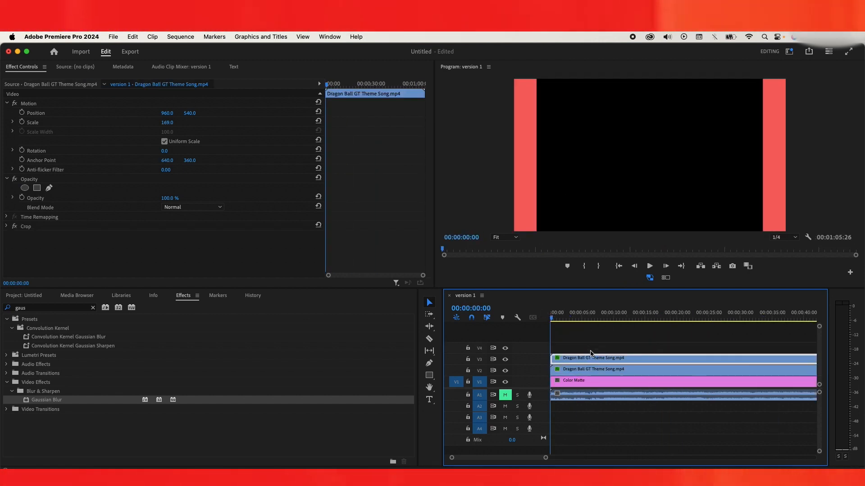
# Set the scale of the Dragon Ball GT clip on V2 to 446 at the 00:00:14:07 frame.
pyautogui.moveTo(588, 319); pyautogui.dragTo(648, 361)
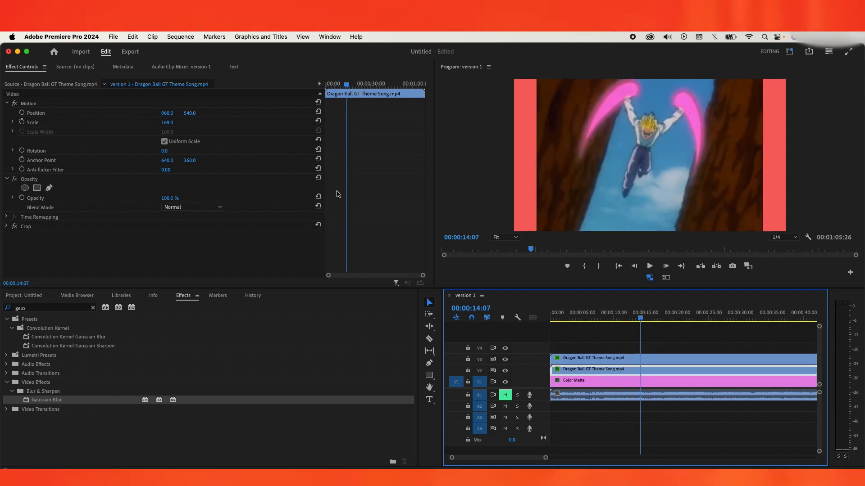
pyautogui.moveTo(167, 123); pyautogui.dragTo(292, 122)
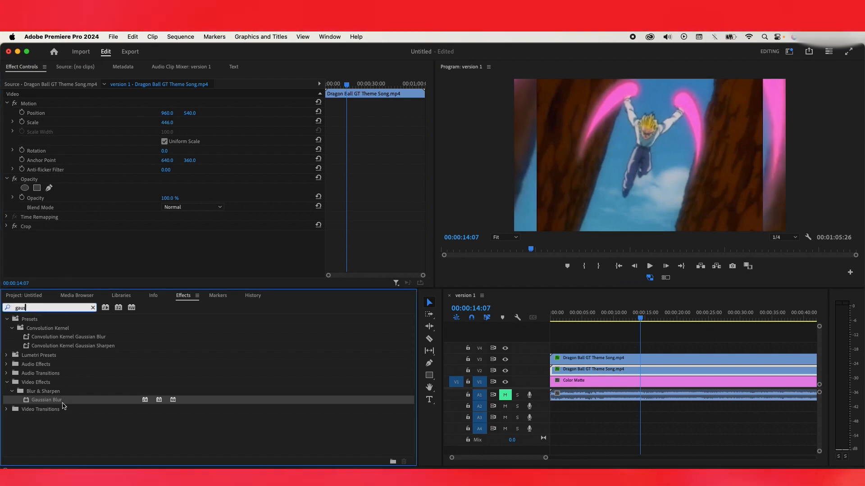
# Apply Gaussian Blur to the Dragon Ball GT clip on V2 and set its Blurriness to 208.
pyautogui.doubleClick(66, 393)
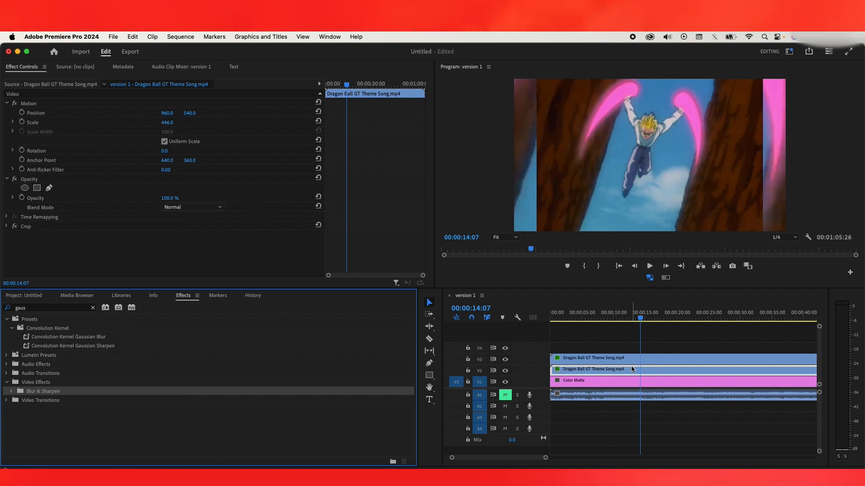
pyautogui.click(632, 365)
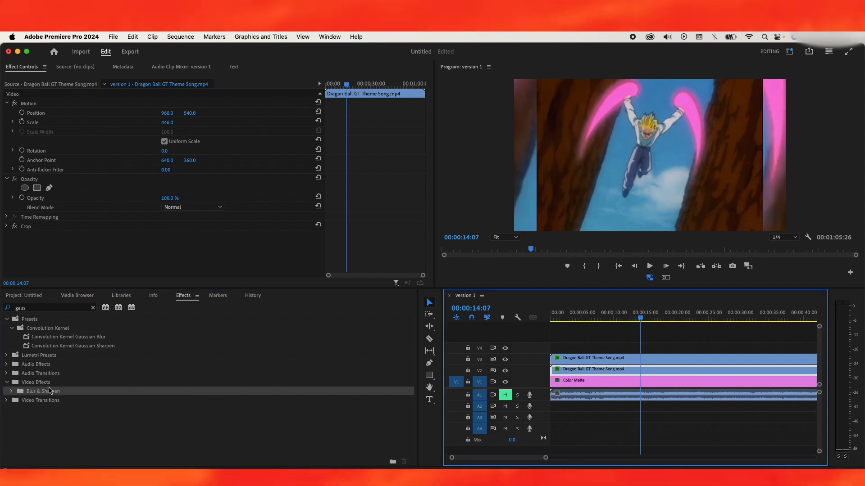
pyautogui.click(150, 388)
pyautogui.click(32, 310)
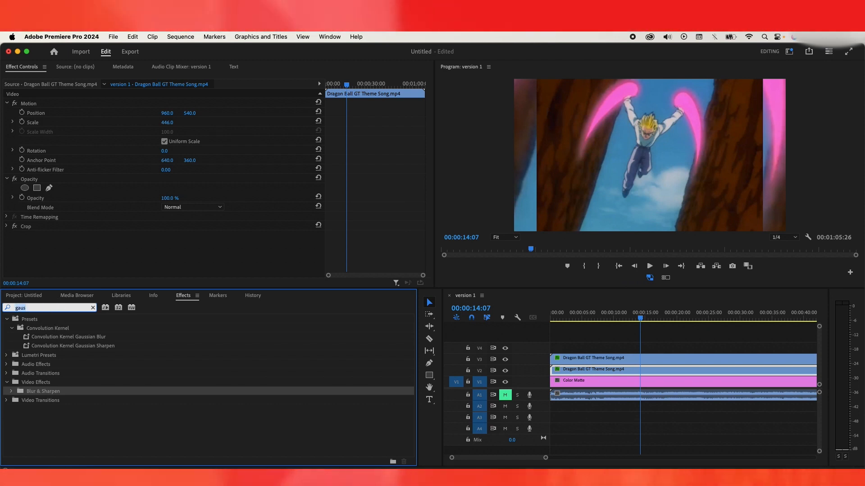
pyautogui.press('BackSpace')
pyautogui.press('BackSpace')
pyautogui.write('us')
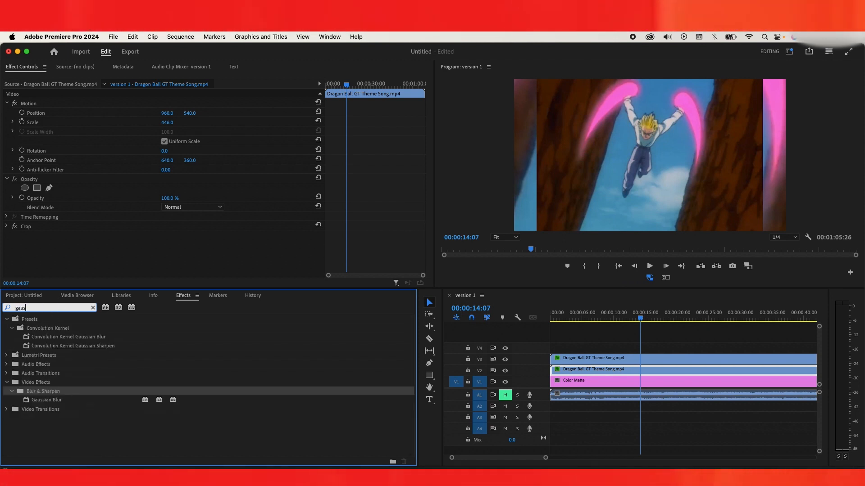
pyautogui.moveTo(60, 401); pyautogui.dragTo(652, 372)
pyautogui.scroll(-2, 396, 187)
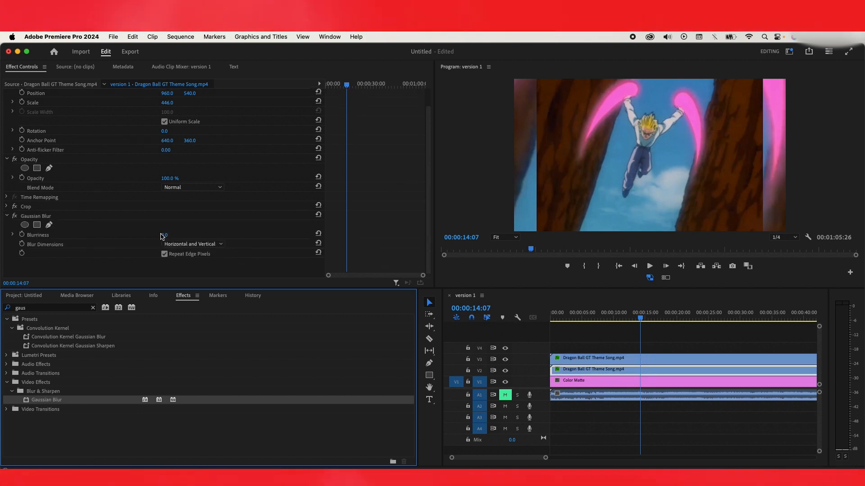
pyautogui.moveTo(162, 236); pyautogui.dragTo(256, 236)
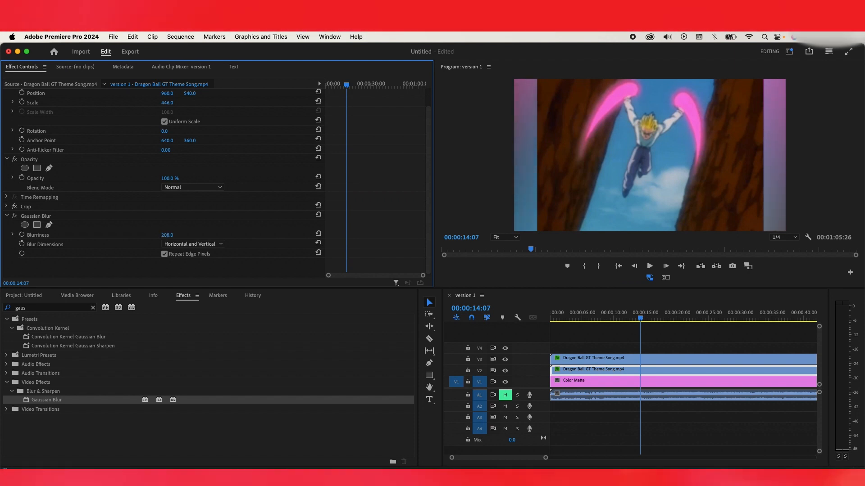
# Set the scale of the Dragon Ball GT clip on V3 to 138 and play the sequence to check it over the blurred background.
pyautogui.click(688, 359)
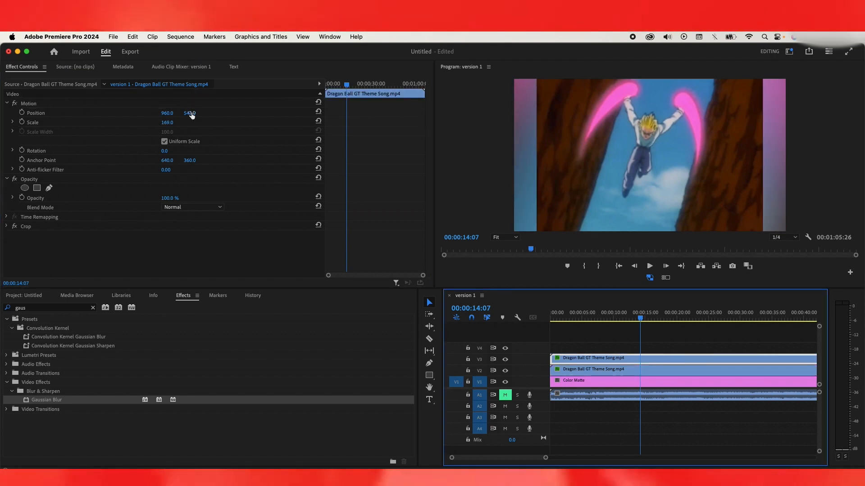
pyautogui.moveTo(170, 126)
pyautogui.mouseDown()
pyautogui.moveTo(138, 127)
pyautogui.moveTo(157, 127)
pyautogui.mouseUp()
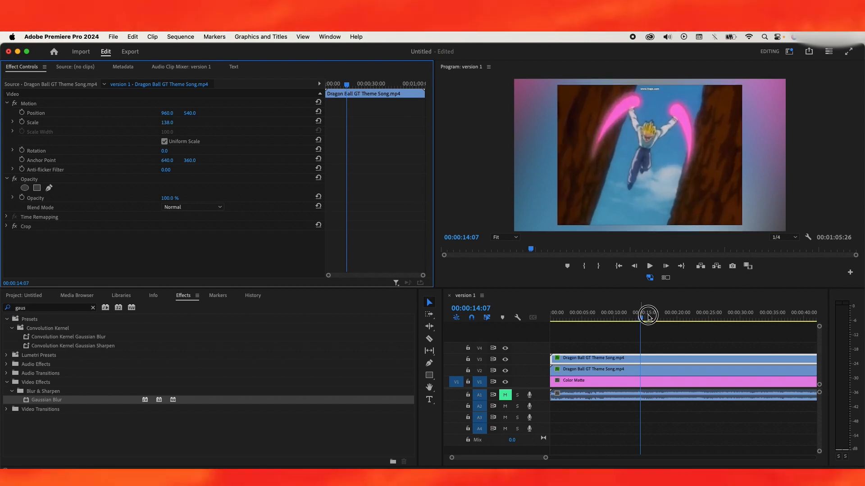
pyautogui.moveTo(647, 313); pyautogui.dragTo(700, 314)
pyautogui.press('-')
pyautogui.press('-')
pyautogui.moveTo(622, 310); pyautogui.dragTo(566, 310)
pyautogui.press('space')
pyautogui.press('=')
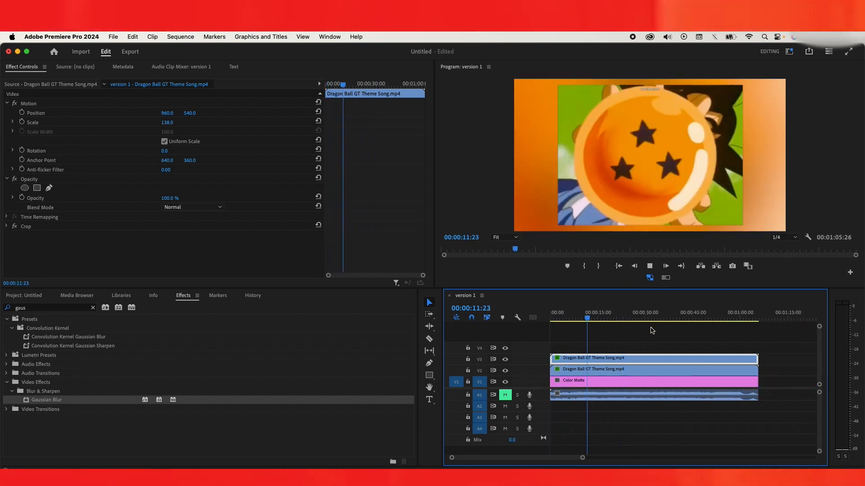